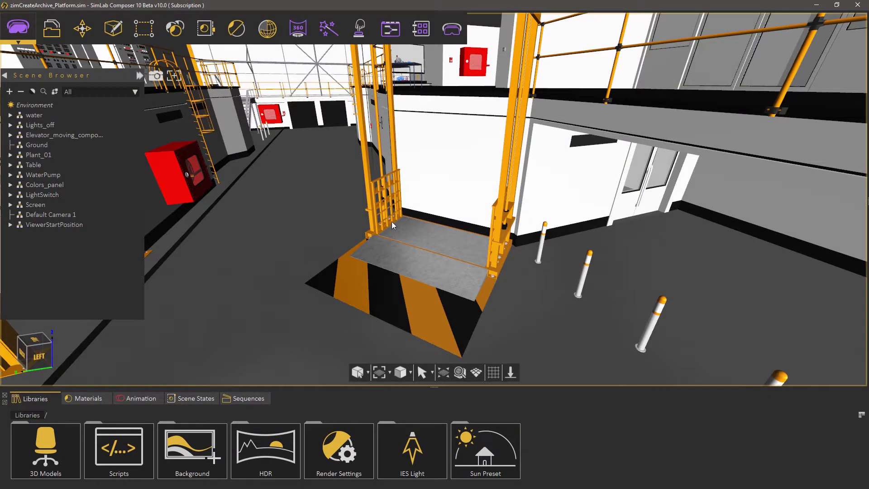
# Select the whole Elevator_moving_component assembly, try raising it about 0.39 vertically, and undo that move
pyautogui.click(425, 236)
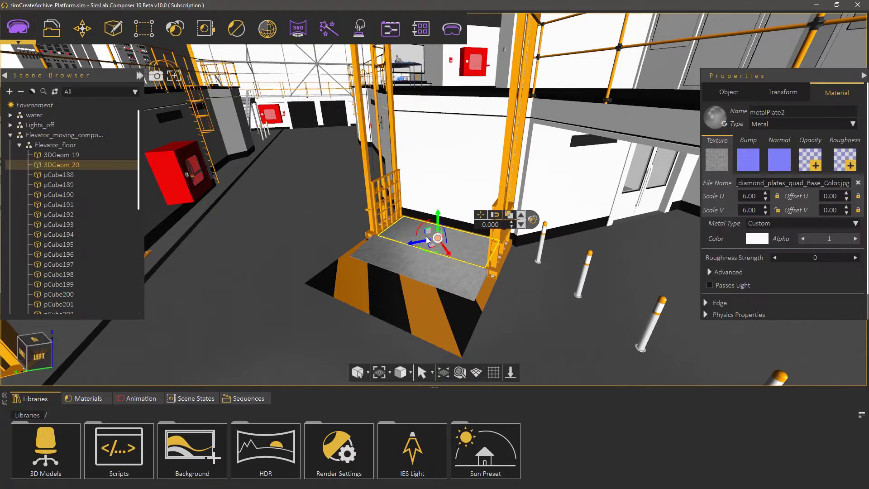
pyautogui.click(522, 217)
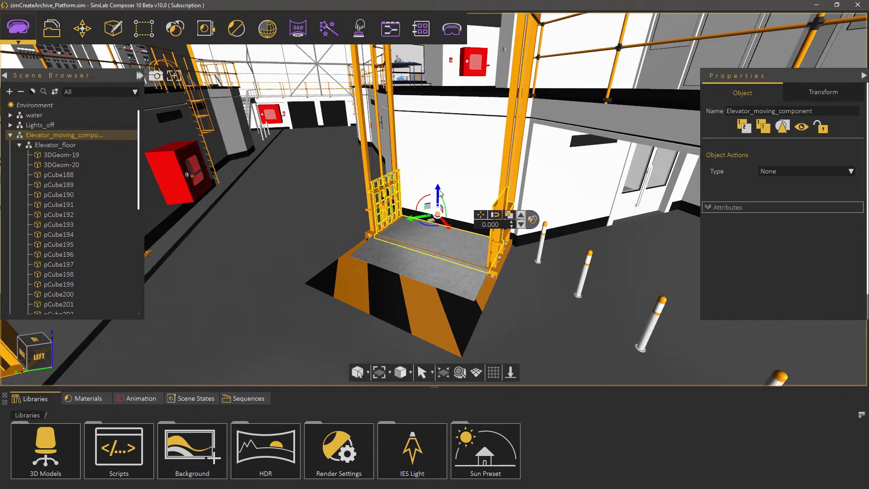
pyautogui.moveTo(438, 192); pyautogui.dragTo(410, 180)
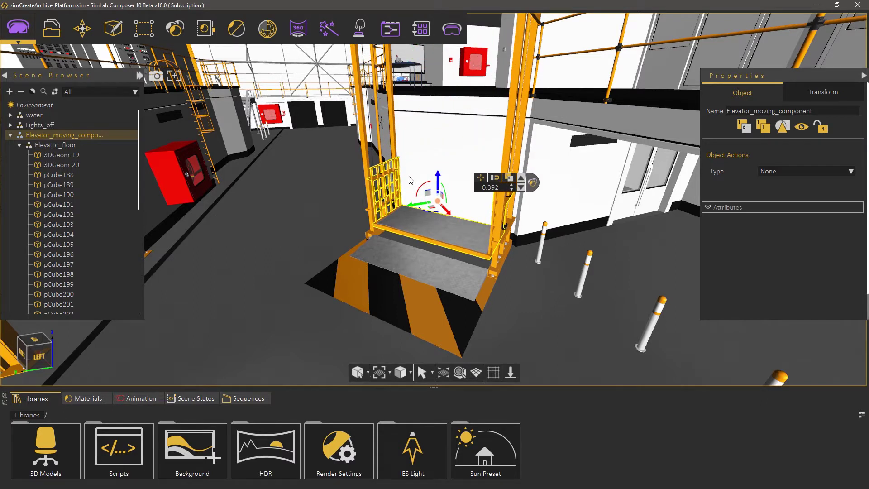
pyautogui.hotkey('ctrl', 'z')
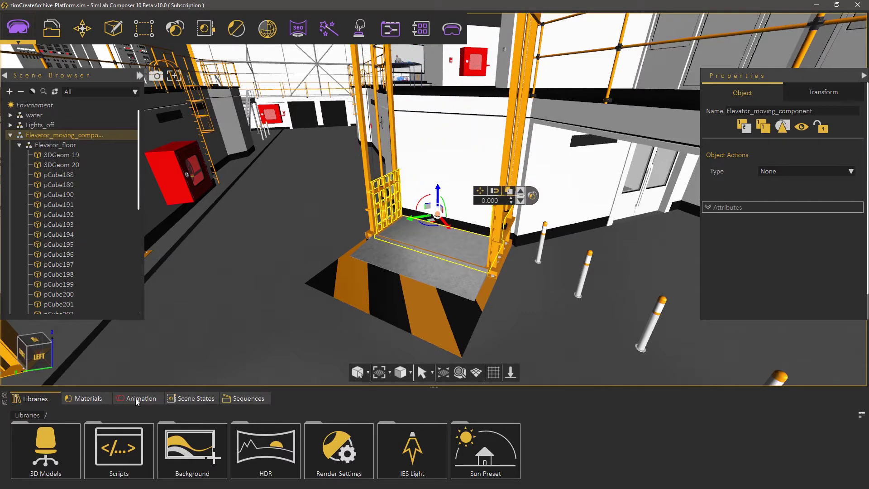
# Keyframe the elevator's moving component at frame 90, raised vertically about 3.87 to the upper floor level
pyautogui.click(135, 398)
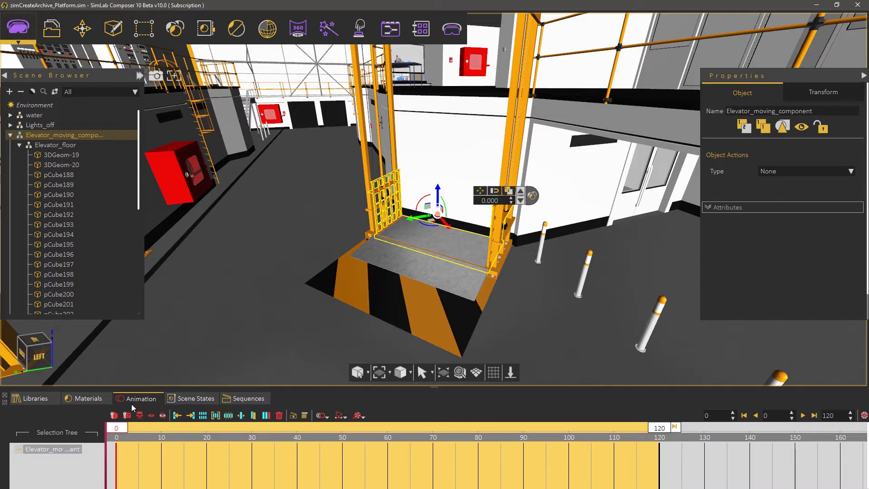
pyautogui.moveTo(122, 428); pyautogui.dragTo(526, 439)
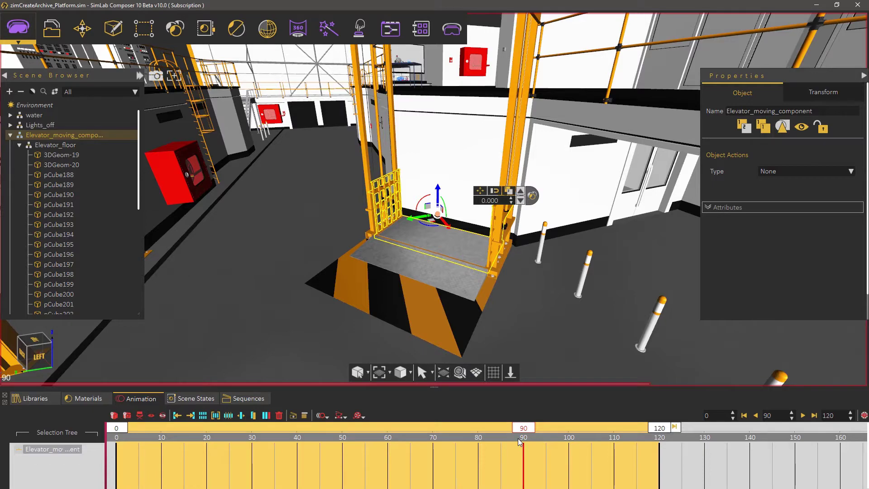
pyautogui.moveTo(426, 326); pyautogui.dragTo(361, 384, button='middle')
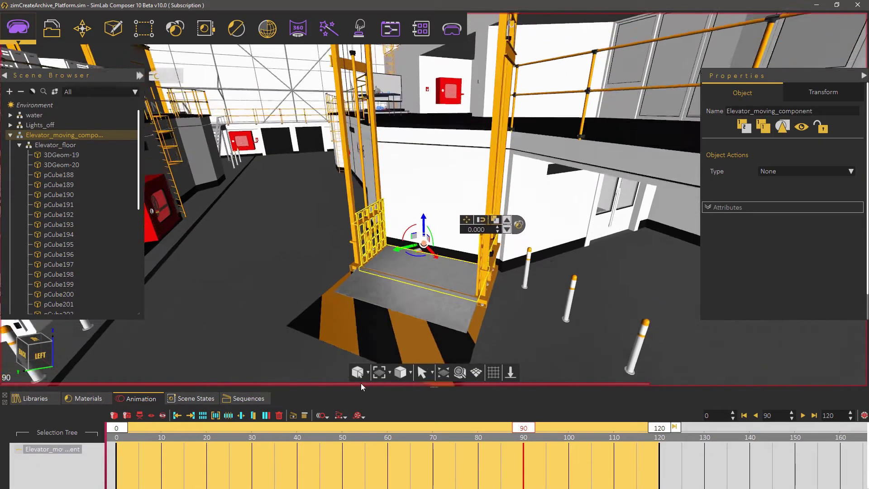
pyautogui.moveTo(361, 383); pyautogui.dragTo(361, 279, button='right')
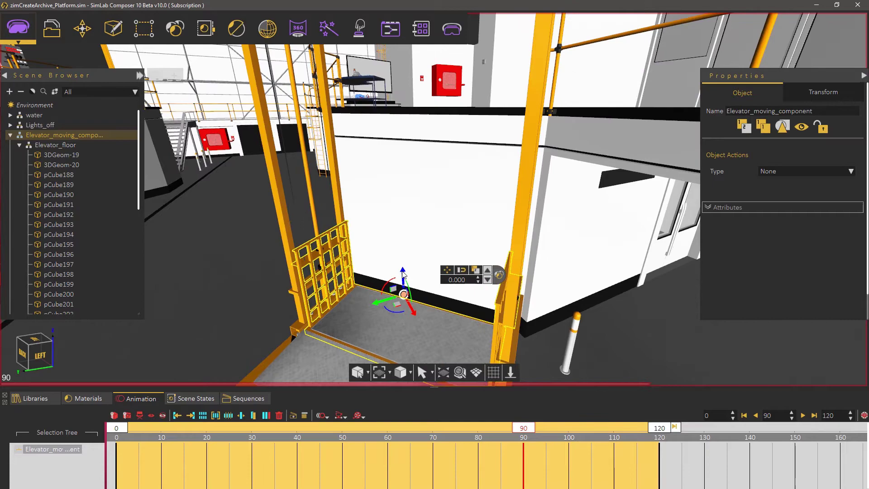
pyautogui.moveTo(403, 273); pyautogui.dragTo(382, 221)
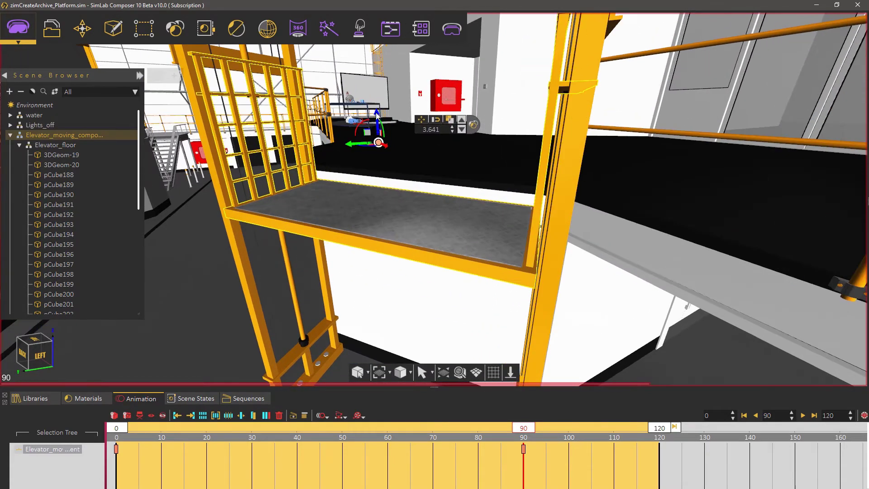
pyautogui.moveTo(375, 112); pyautogui.dragTo(372, 89)
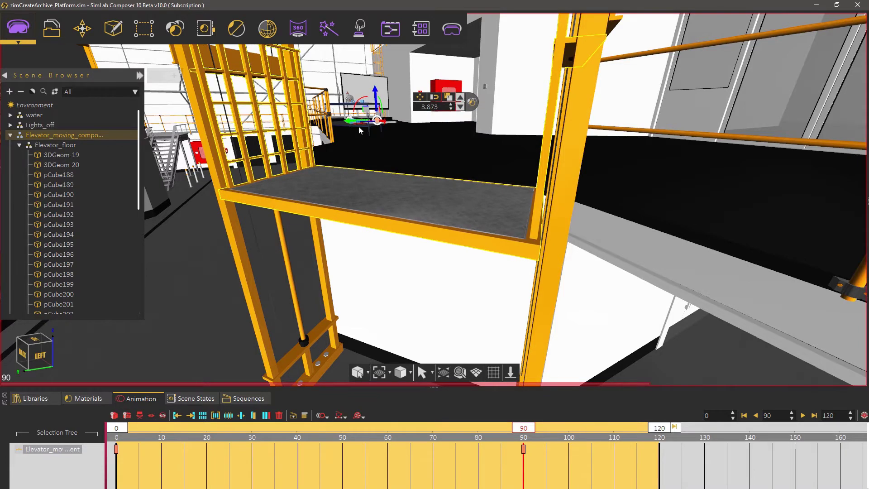
# Play the elevator's upward animation from the first frame with the whole lift in view, and pause it
pyautogui.moveTo(359, 130)
pyautogui.mouseDown()
pyautogui.moveTo(365, 98)
pyautogui.moveTo(366, 127)
pyautogui.mouseUp()
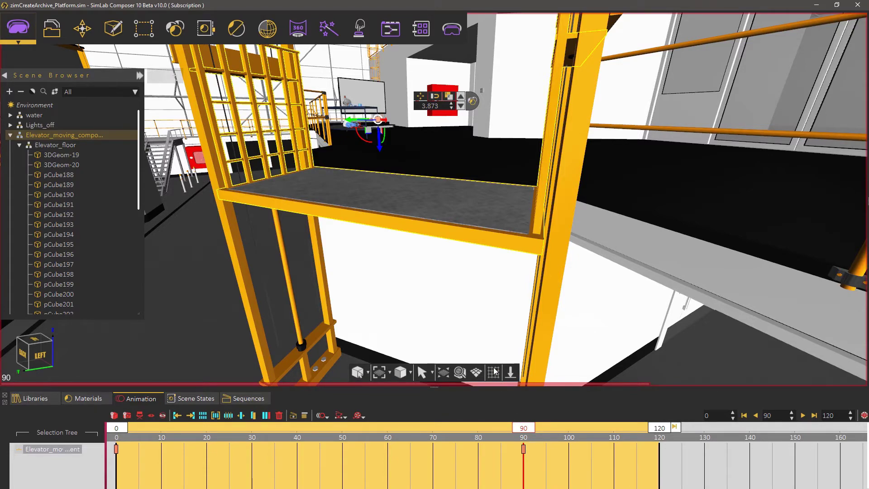
pyautogui.scroll(-4, 473, 293)
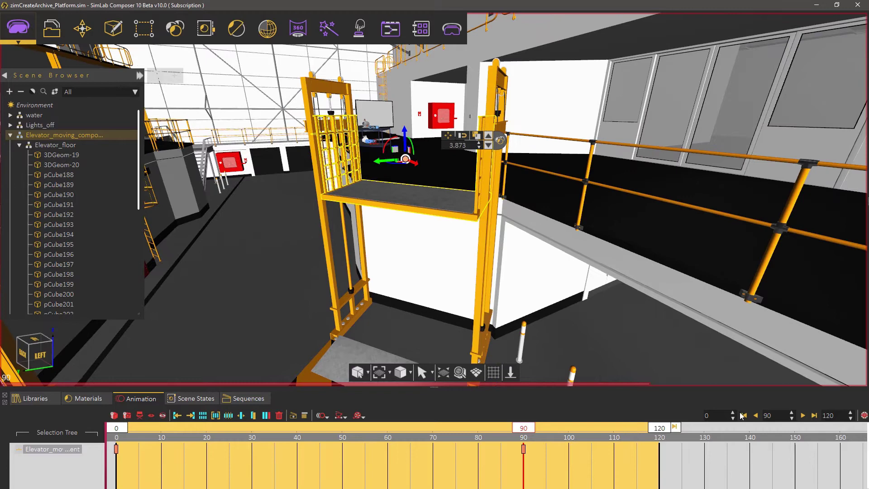
pyautogui.click(743, 415)
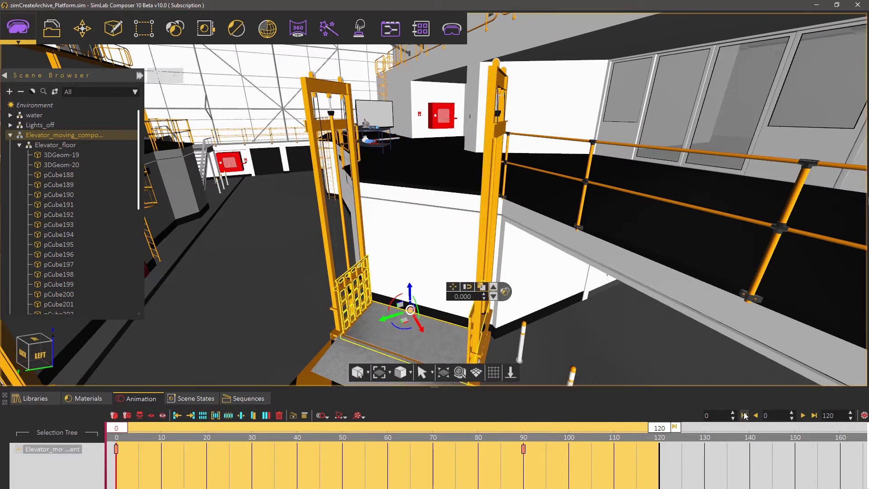
pyautogui.click(803, 417)
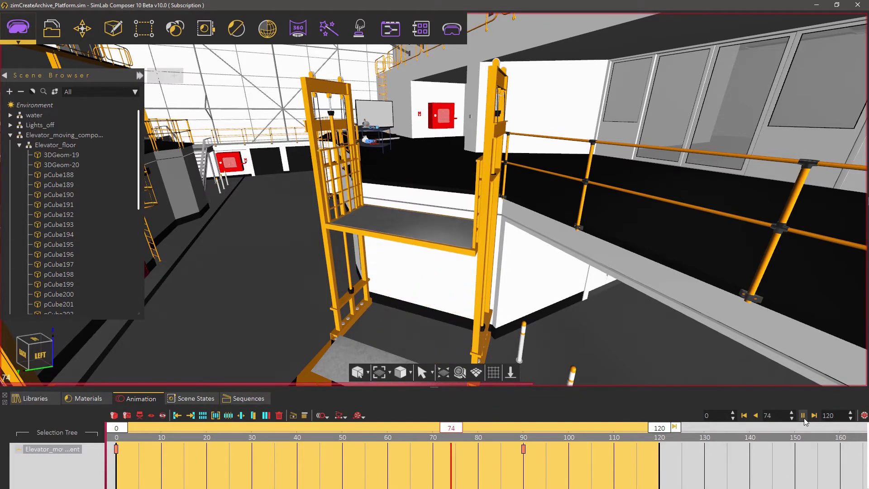
pyautogui.click(803, 416)
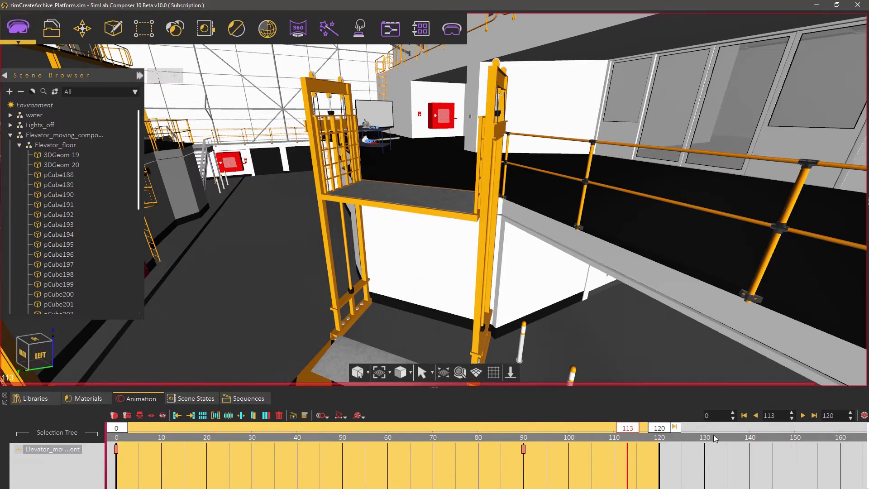
# Shorten the animation range to end at frame 90, play it back, and return to frame 0
pyautogui.moveTo(659, 430); pyautogui.dragTo(524, 433)
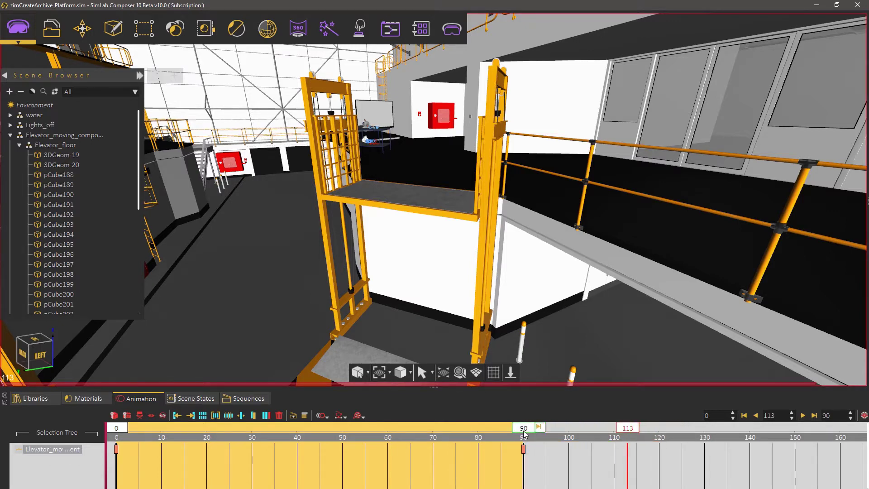
pyautogui.click(803, 416)
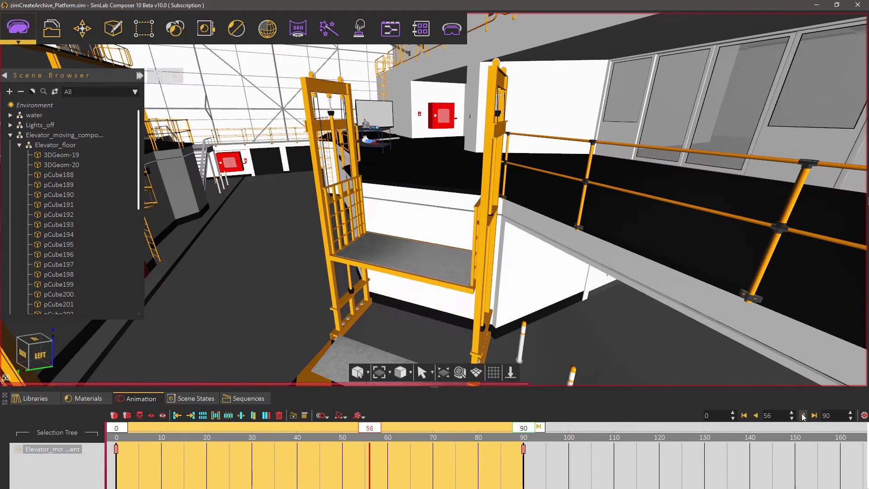
pyautogui.click(803, 415)
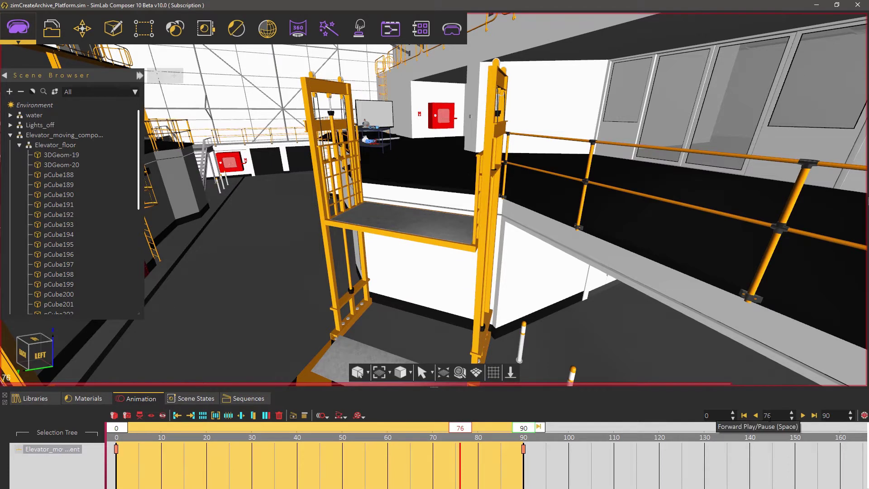
pyautogui.click(746, 416)
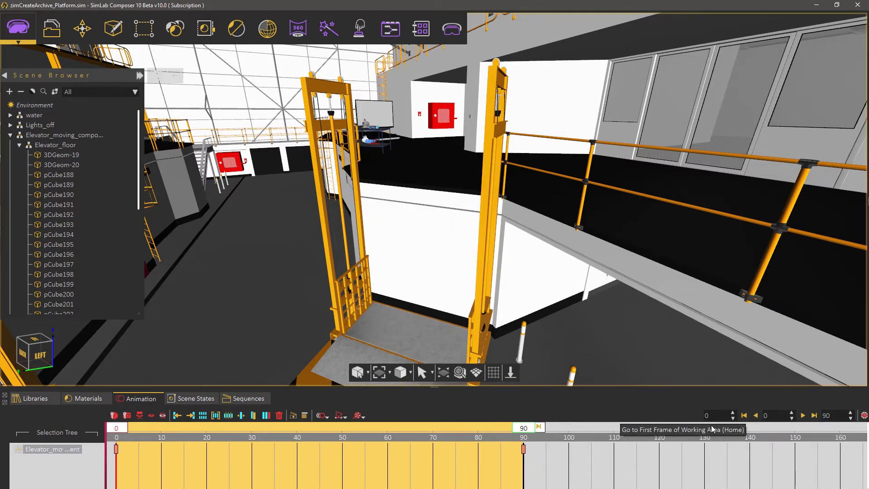
# Apply Auto Ease to the elevator's keyframe at frame 90 and preview the animation, returning to the start
pyautogui.click(523, 449)
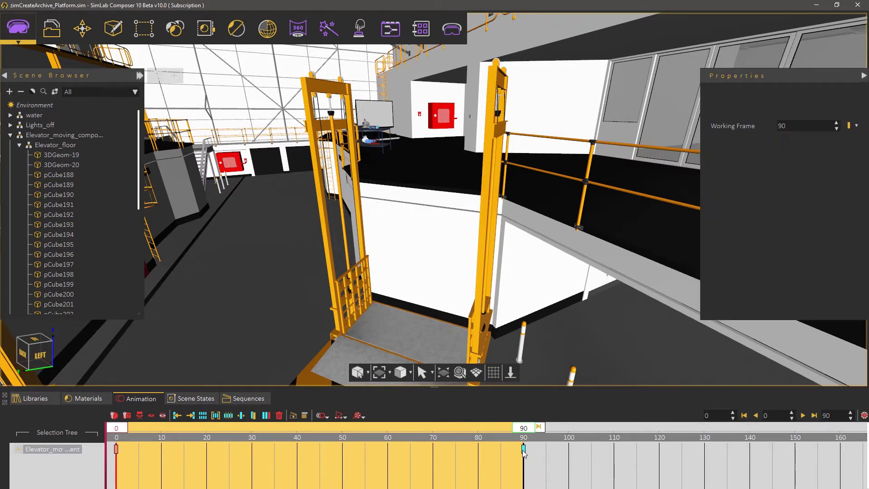
pyautogui.click(856, 126)
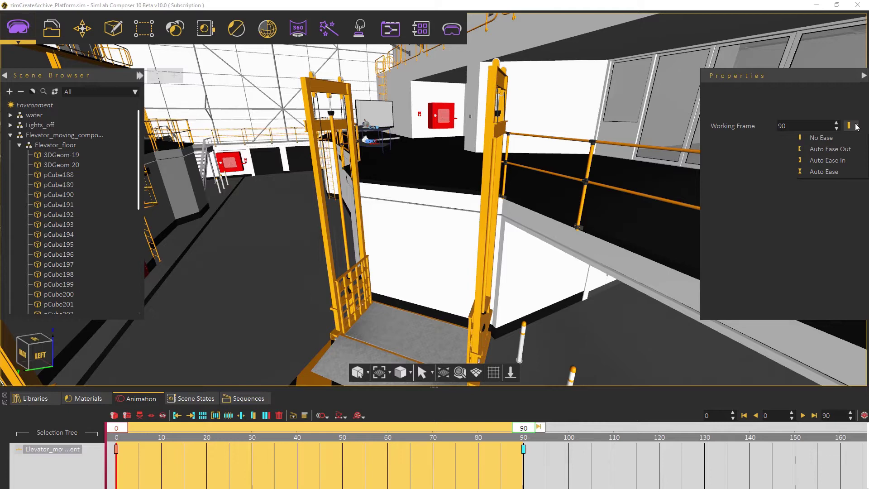
pyautogui.click(822, 172)
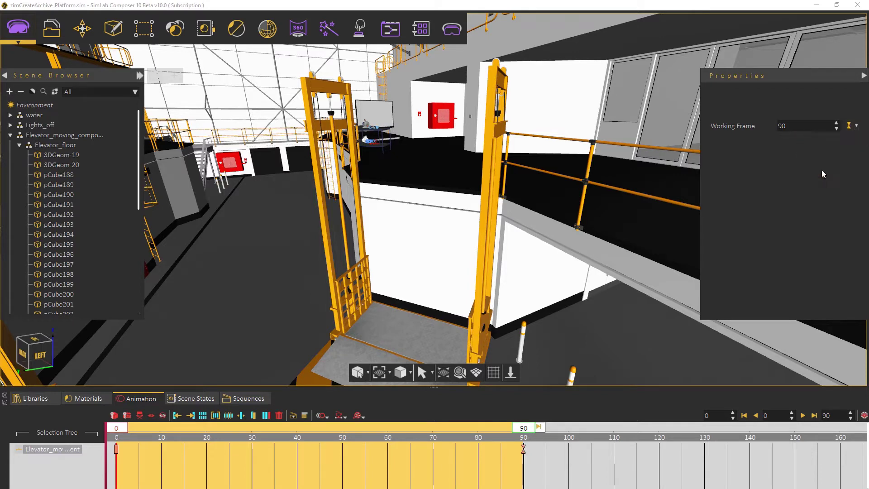
pyautogui.click(801, 415)
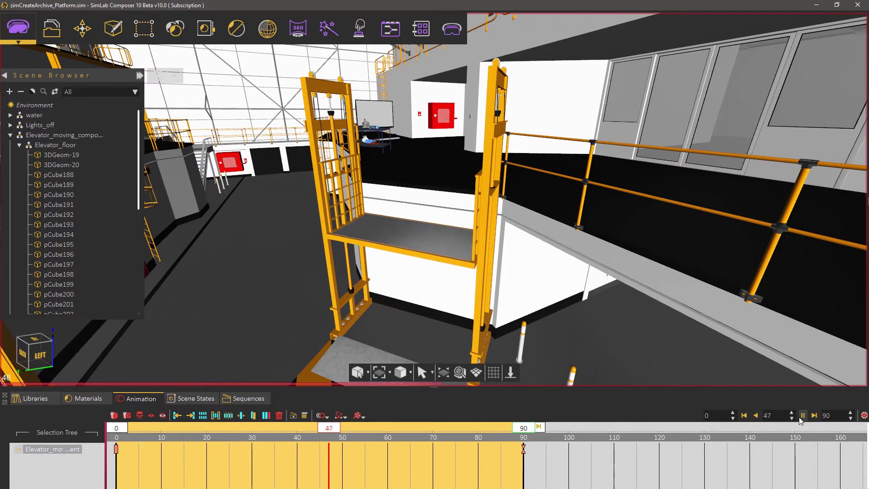
pyautogui.click(802, 415)
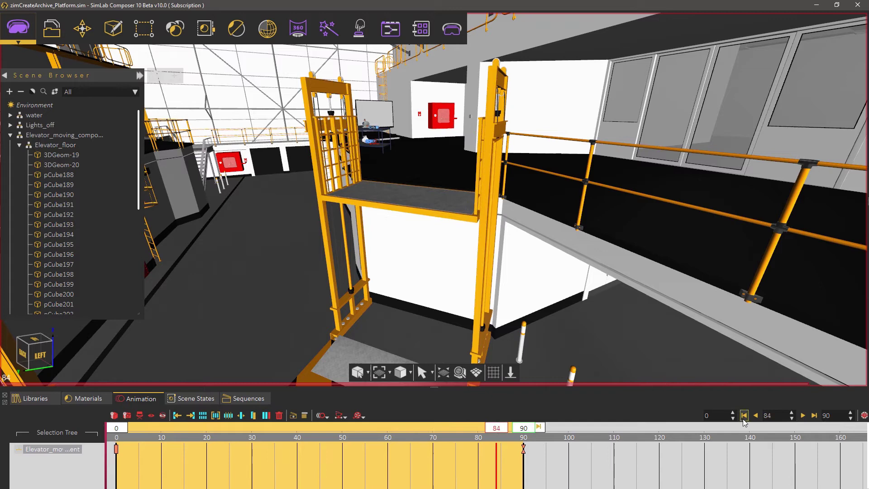
pyautogui.click(744, 415)
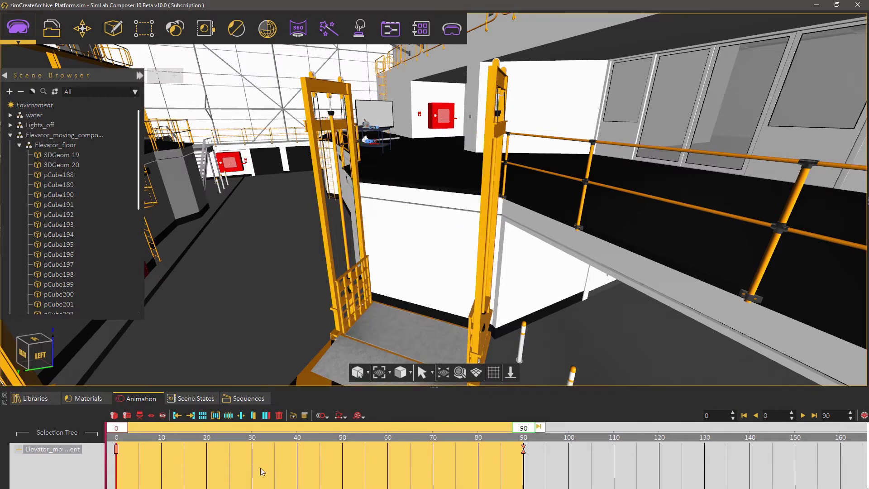
# Apply Auto Ease to the elevator's keyframe at frame 0 and preview the animation, returning to the start
pyautogui.click(115, 449)
pyautogui.click(857, 126)
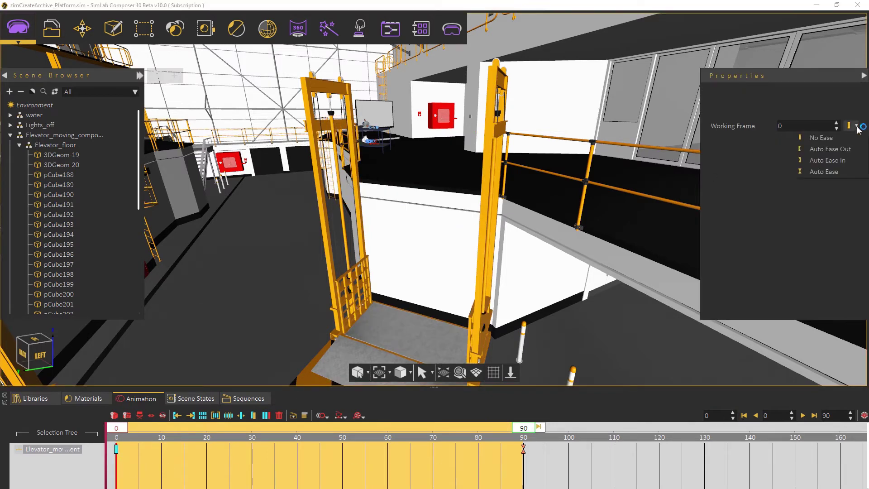
pyautogui.click(824, 171)
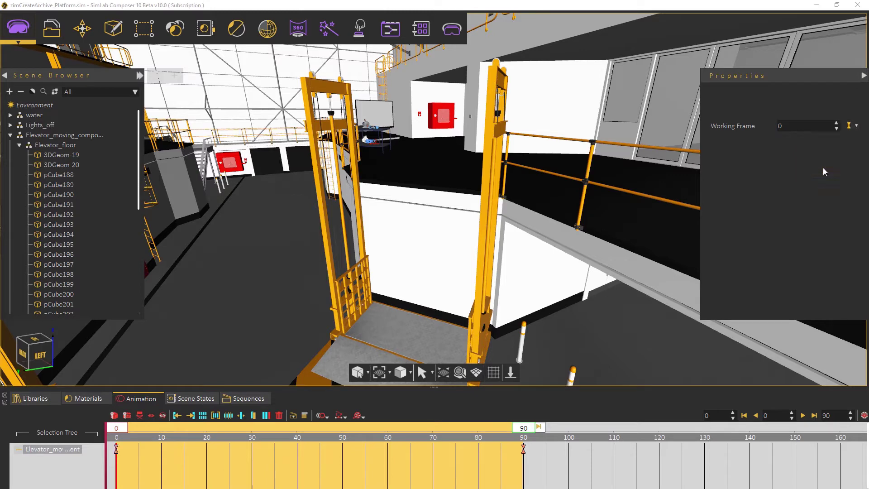
pyautogui.click(802, 415)
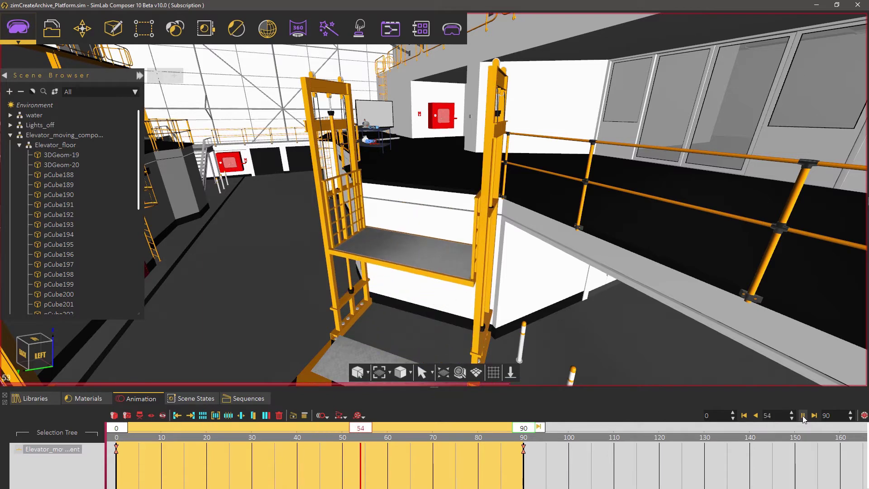
pyautogui.click(802, 416)
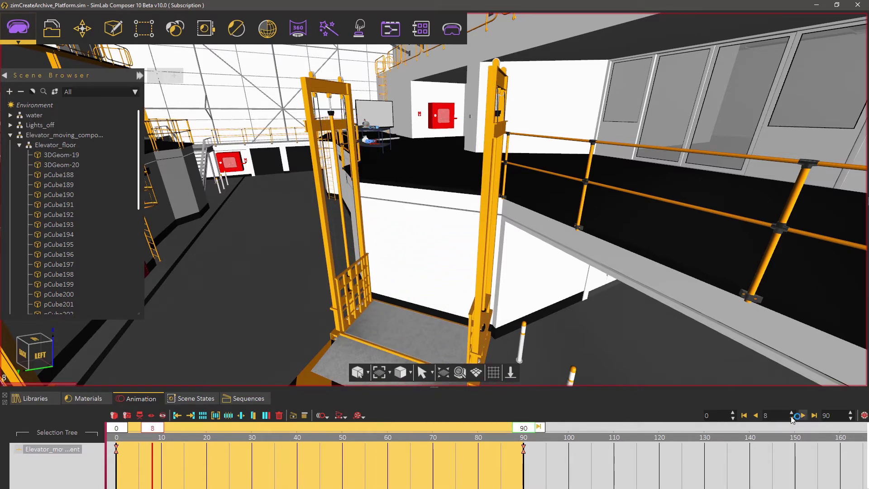
pyautogui.click(743, 416)
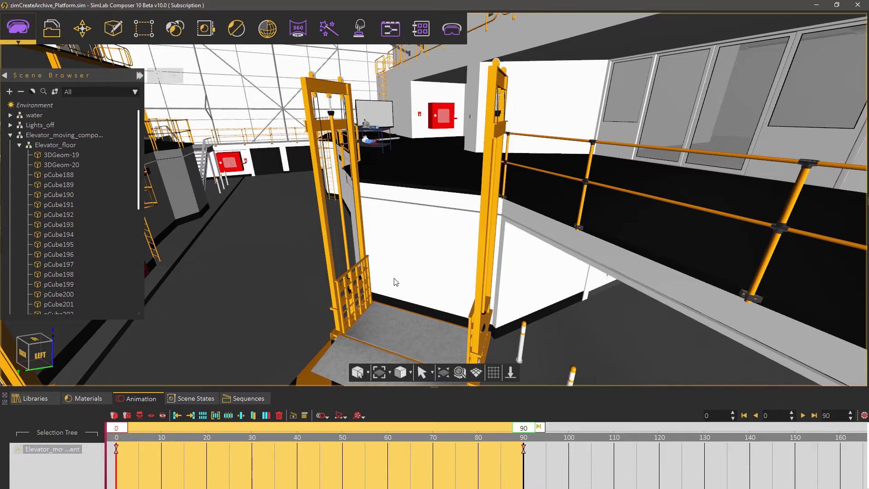
pyautogui.moveTo(388, 274); pyautogui.dragTo(368, 201, button='middle')
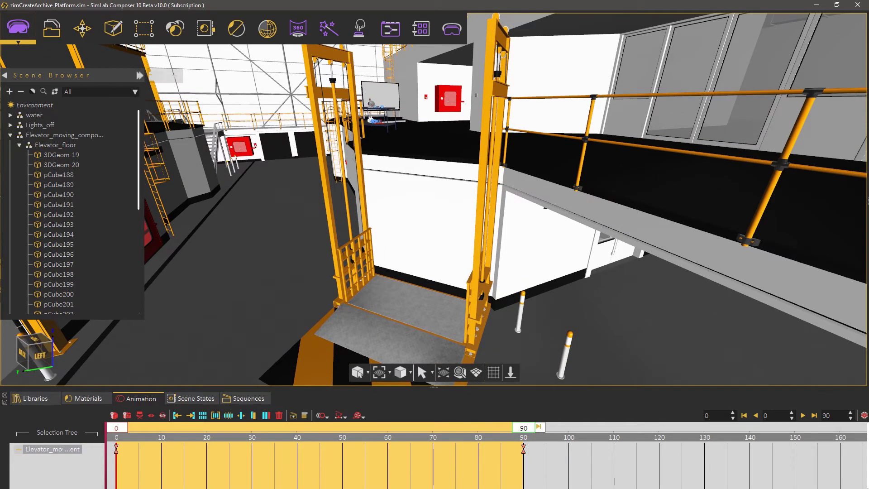
# Switch to the web browser and open the SimLab 3D Composer tutorials page on the SimLab Soft website
pyautogui.hotkey('alt', 'Tab')
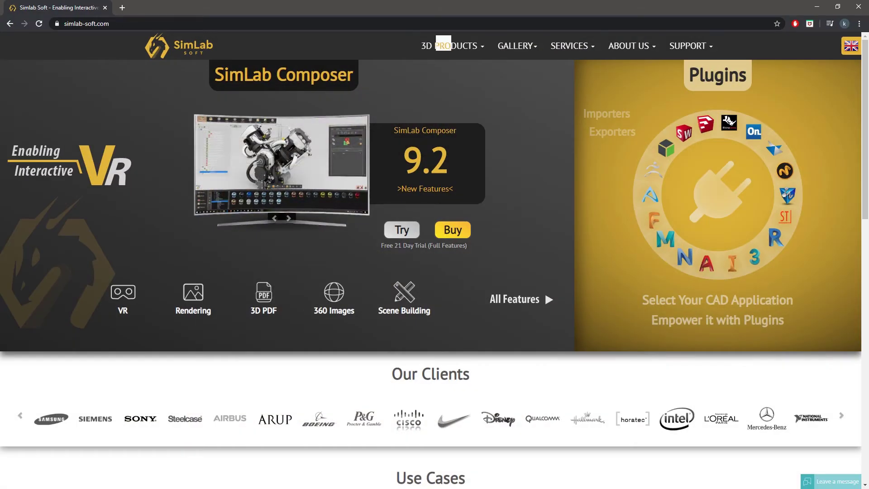
pyautogui.click(440, 41)
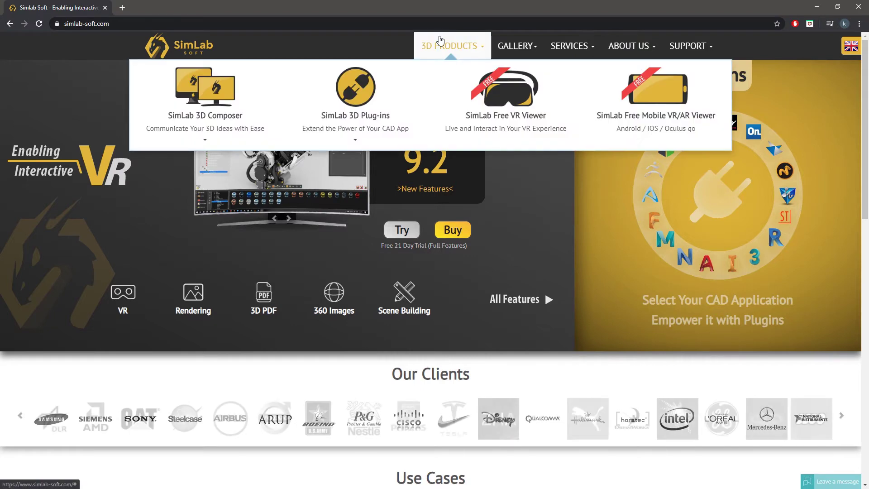
pyautogui.moveTo(216, 108)
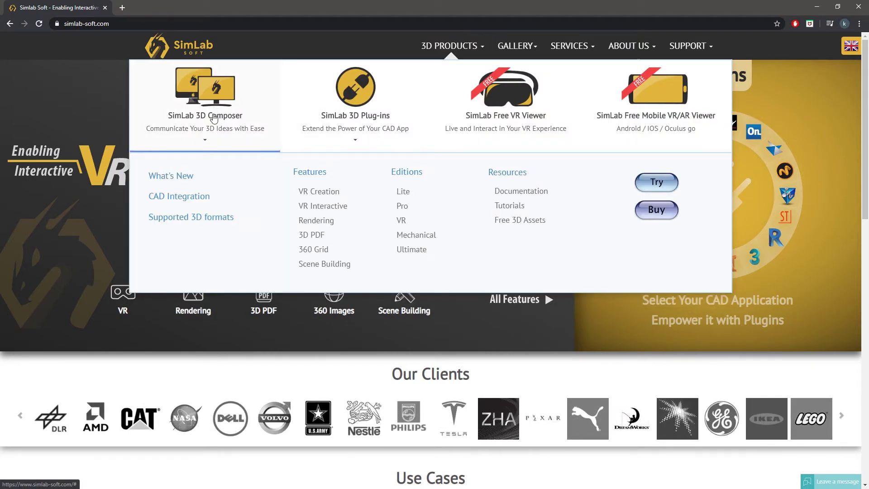
pyautogui.click(517, 209)
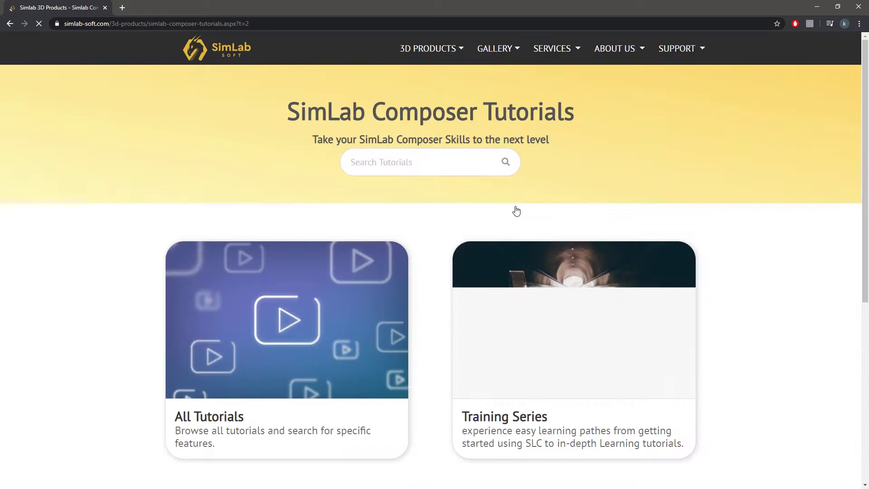
# Open the Interactive VR Experience course in the Training Series and download its Elevator Panel file
pyautogui.click(533, 273)
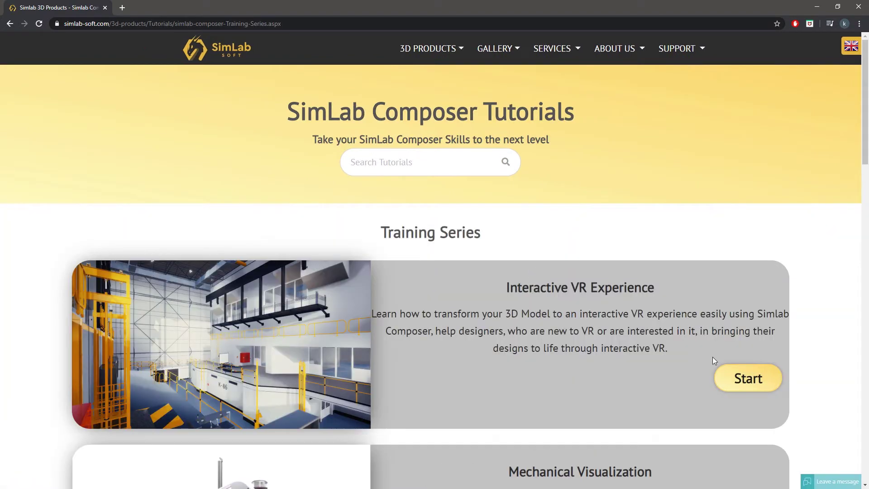
pyautogui.click(747, 376)
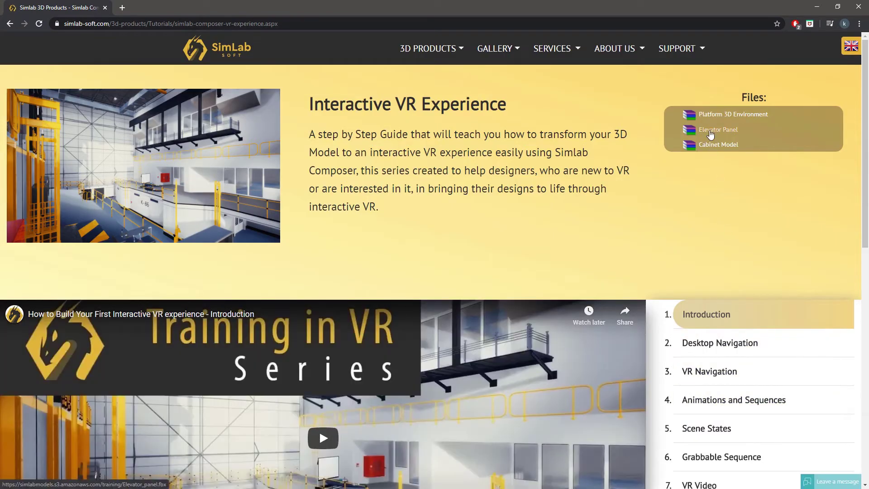
pyautogui.click(710, 131)
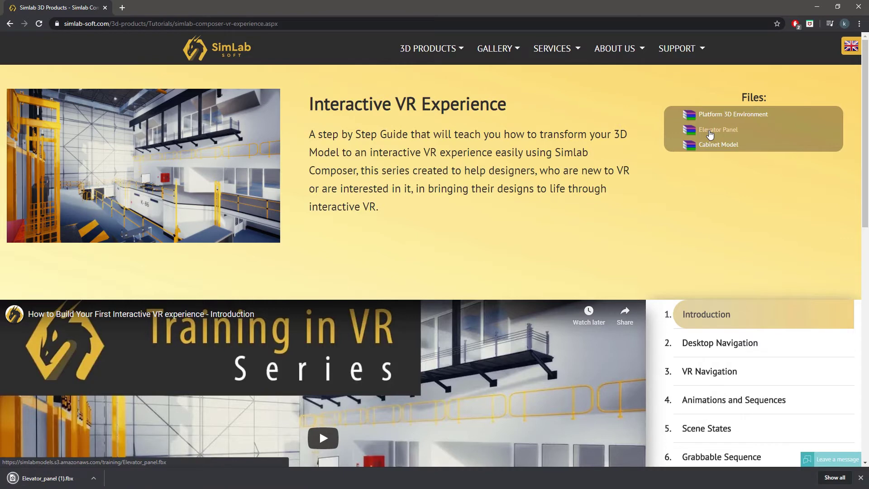
# Switch back to SimLab Composer and import Elevator_panel.fbx with Z as the up vector and placed in view
pyautogui.click(817, 7)
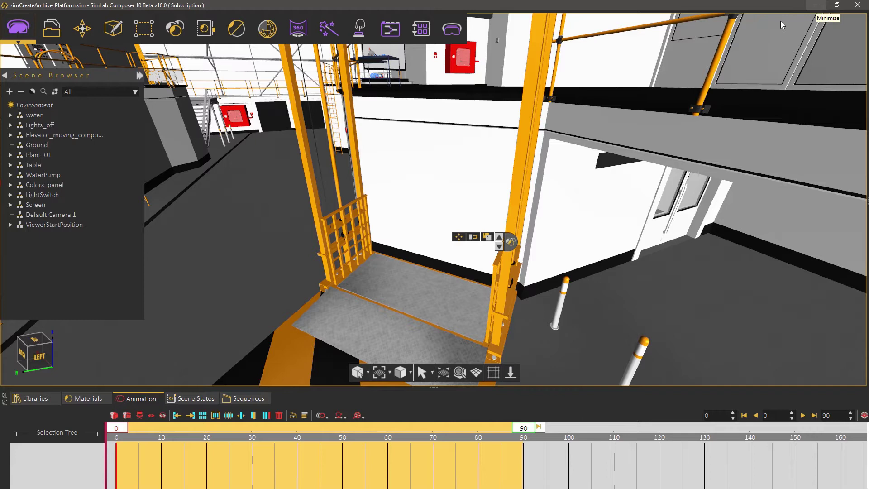
pyautogui.click(54, 29)
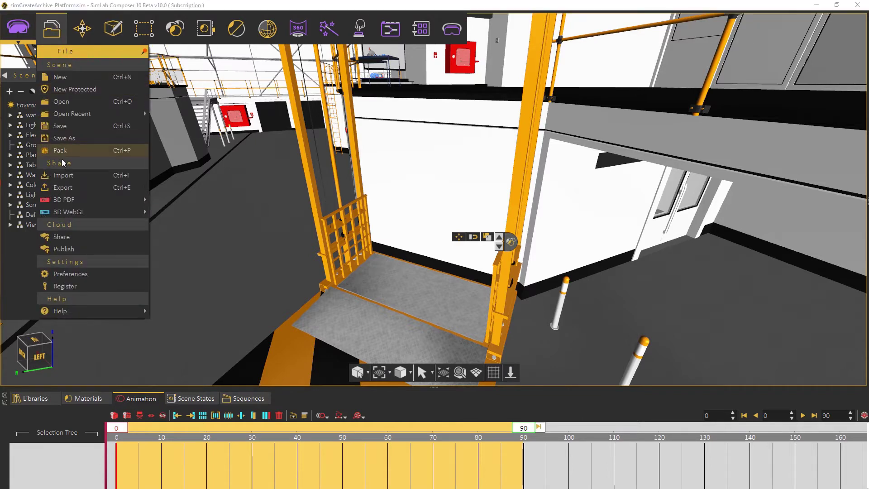
pyautogui.click(71, 177)
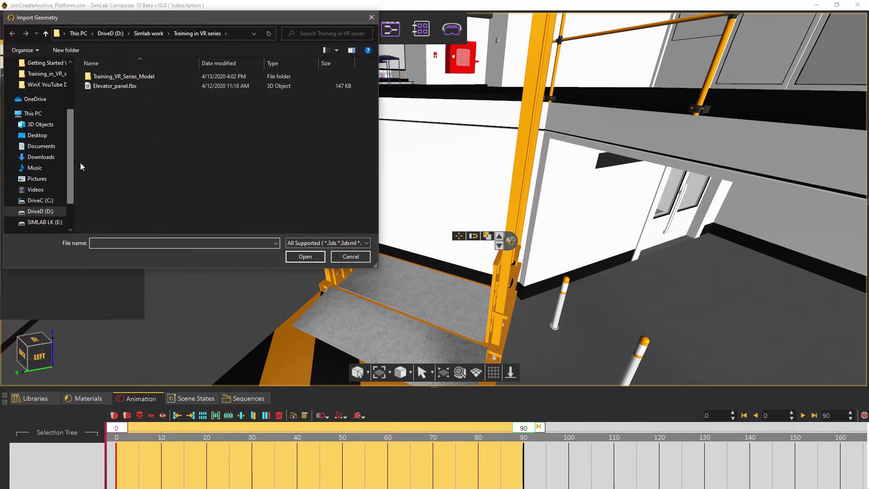
pyautogui.click(107, 87)
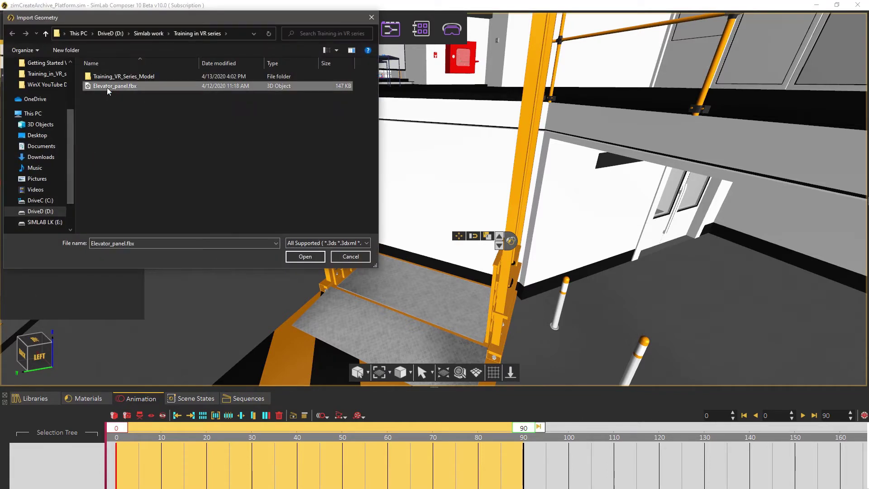
pyautogui.click(319, 244)
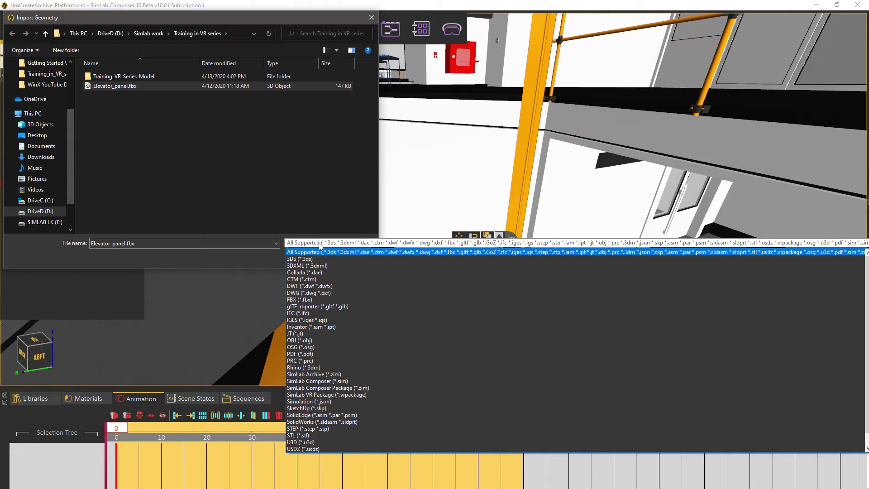
pyautogui.click(317, 252)
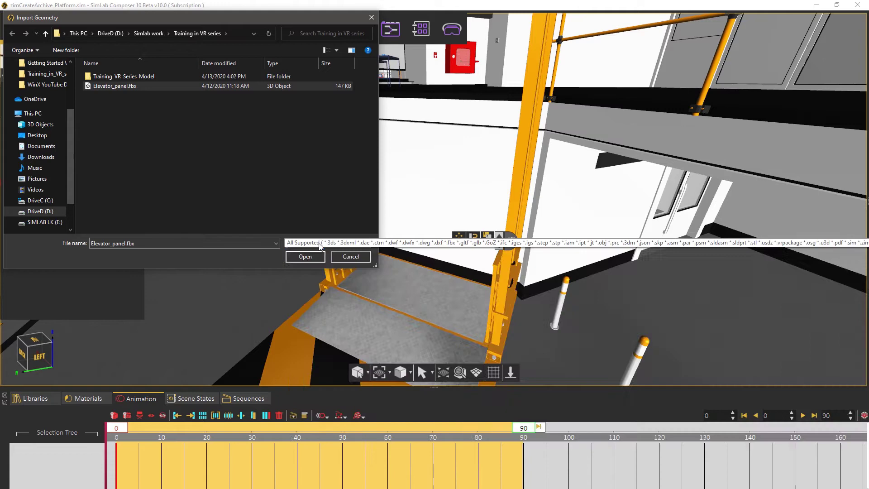
pyautogui.click(311, 257)
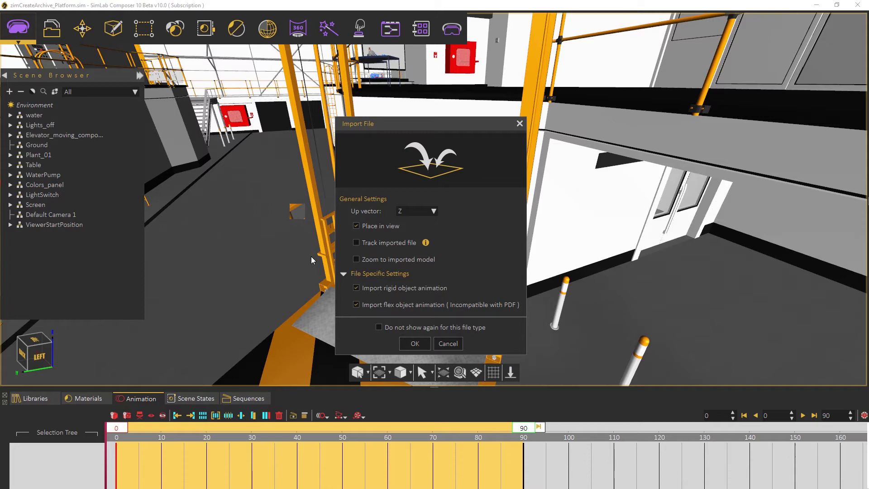
pyautogui.click(415, 344)
# Snap the imported elevator panel to the elevator's side railing
pyautogui.scroll(3, 356, 262)
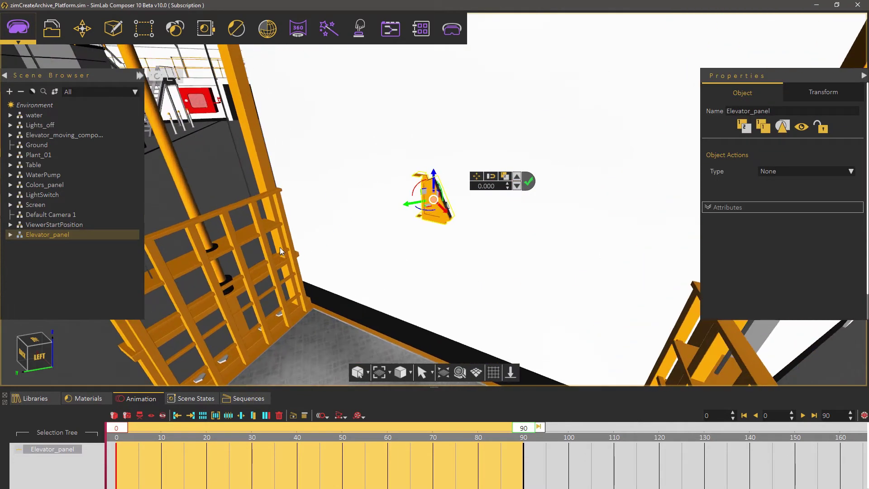
pyautogui.moveTo(279, 247); pyautogui.dragTo(432, 229, button='middle')
pyautogui.press('s')
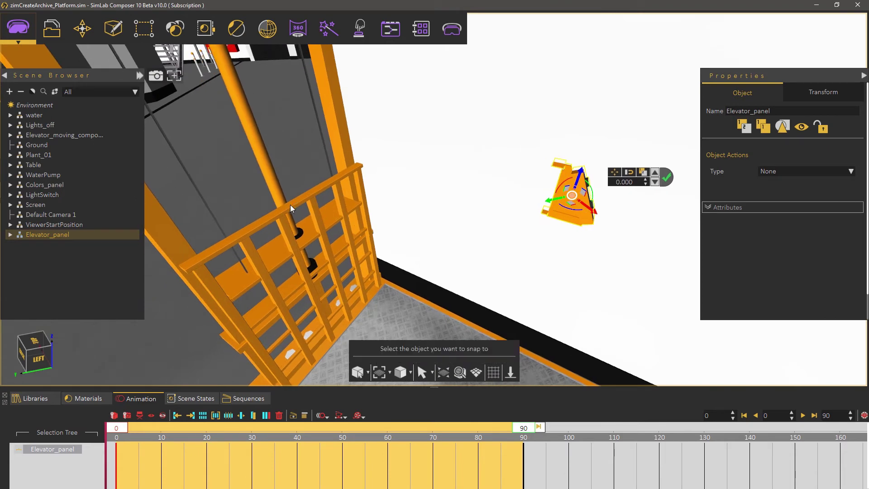
pyautogui.click(290, 206)
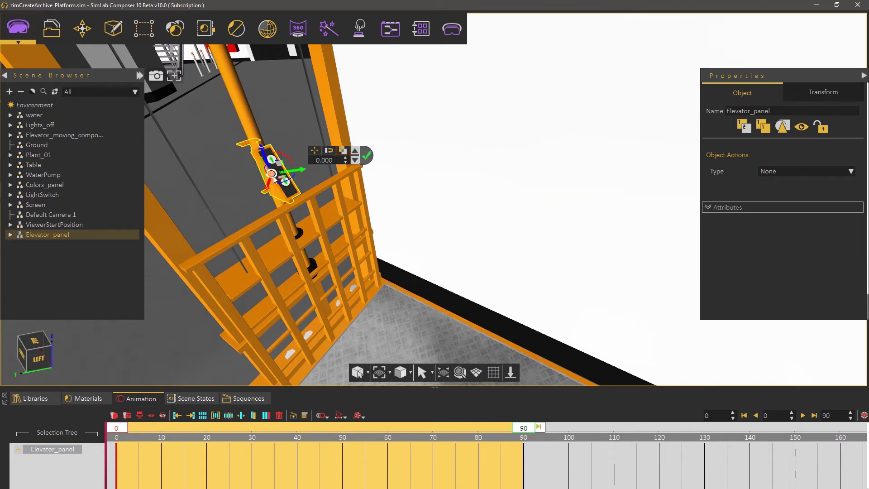
# Move the elevator panel so that it sits hooked over the side railing's top bar, and finish the transform
pyautogui.moveTo(260, 146); pyautogui.dragTo(319, 236)
pyautogui.scroll(2, 318, 236)
pyautogui.moveTo(320, 239); pyautogui.dragTo(372, 292, button='middle')
pyautogui.scroll(2, 372, 291)
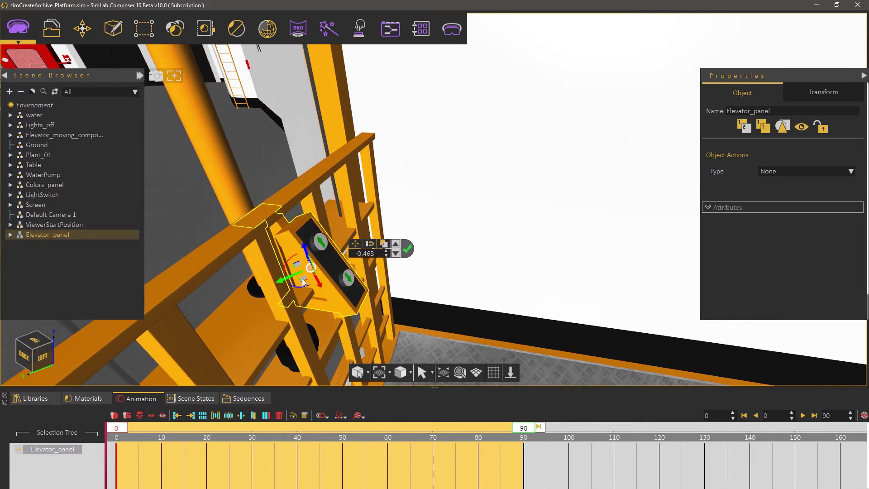
pyautogui.moveTo(294, 279); pyautogui.dragTo(327, 241)
pyautogui.moveTo(369, 176); pyautogui.dragTo(388, 173, button='middle')
pyautogui.scroll(-1, 388, 172)
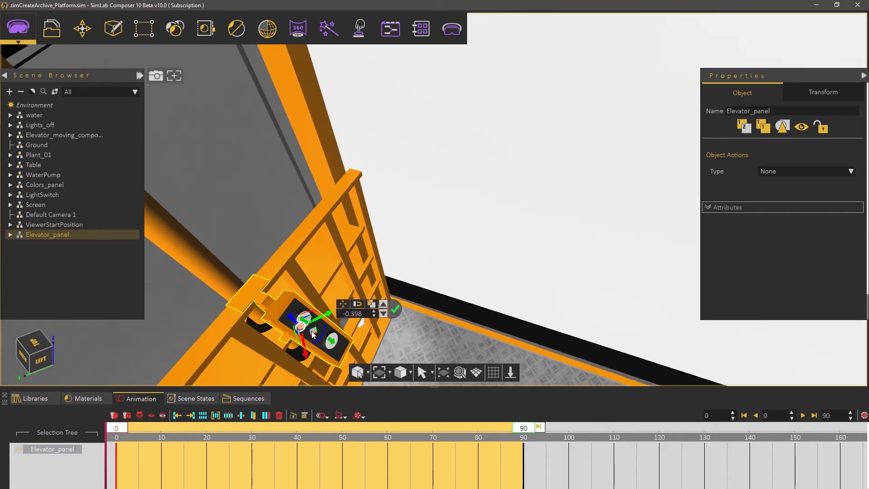
pyautogui.click(394, 308)
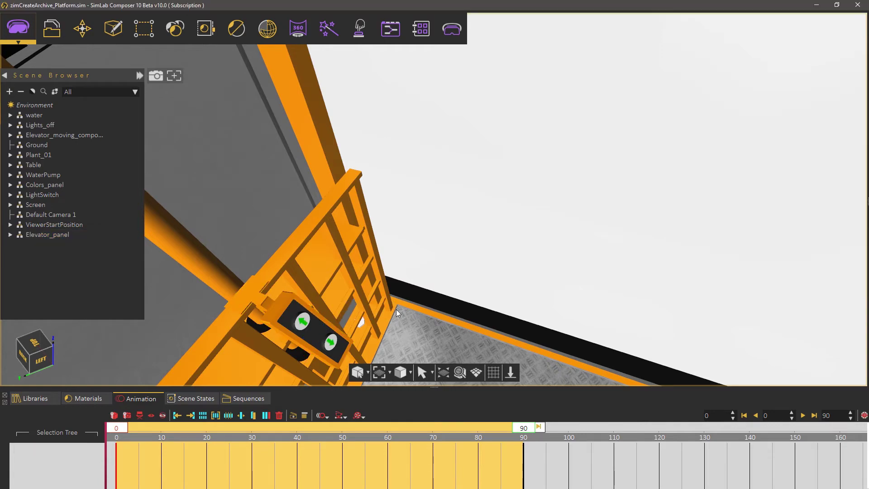
# Play the elevator animation to check whether the panel travels with the platform, and return to frame 0
pyautogui.moveTo(396, 312); pyautogui.dragTo(426, 169, button='middle')
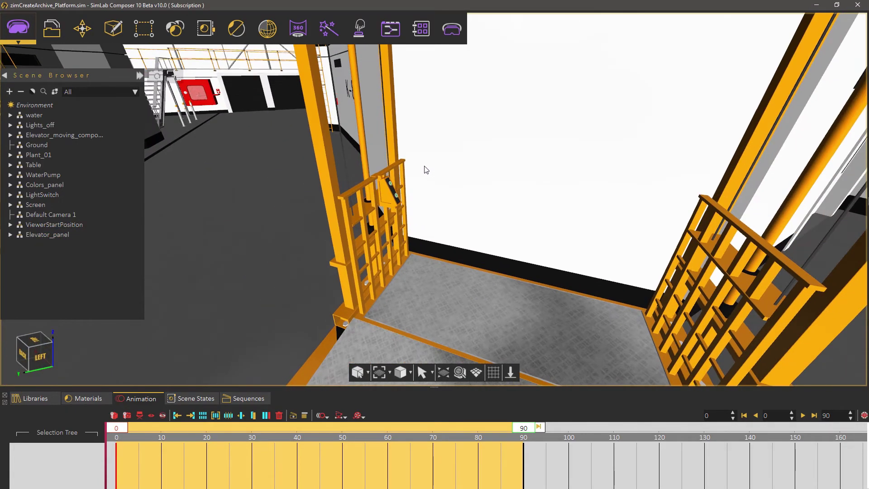
pyautogui.click(804, 416)
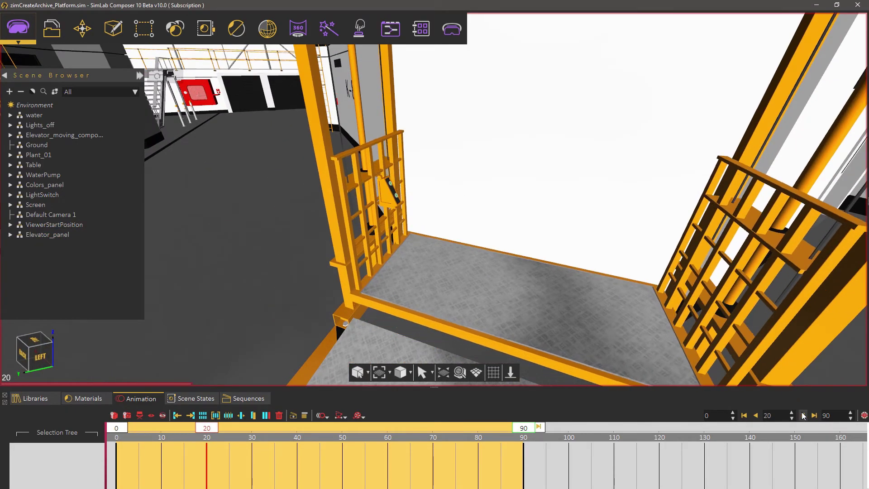
pyautogui.click(803, 415)
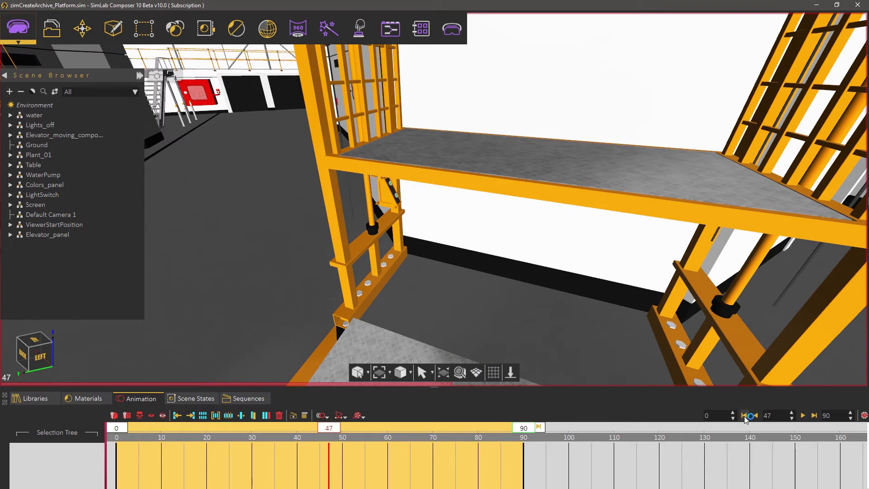
pyautogui.click(745, 416)
pyautogui.click(803, 415)
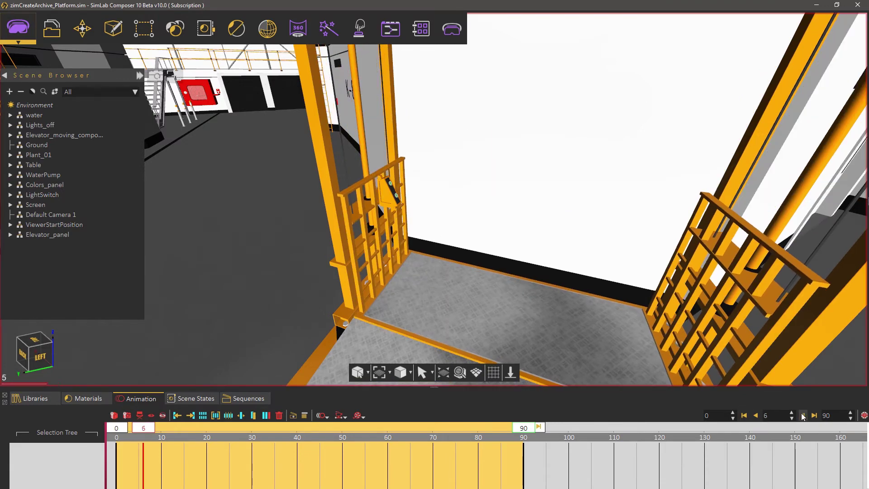
pyautogui.click(803, 416)
pyautogui.click(744, 416)
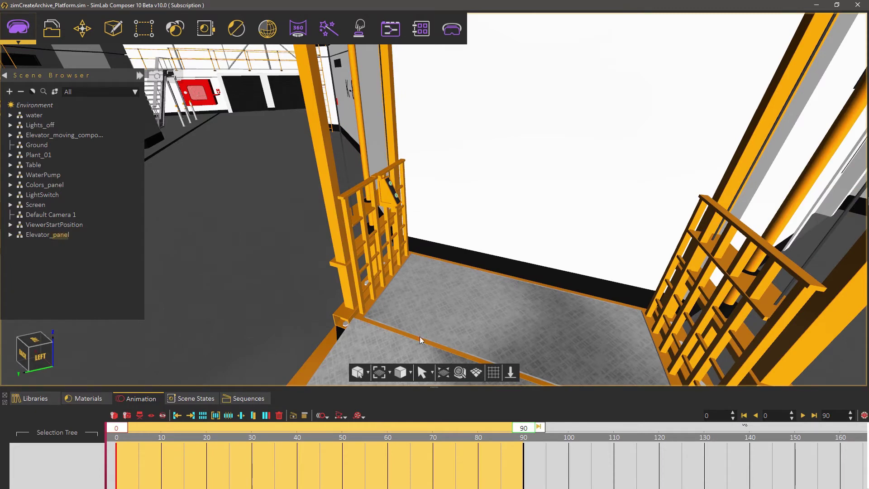
# Nest Elevator_panel inside the Elevator_moving_component group in the scene tree and select that group
pyautogui.click(52, 234)
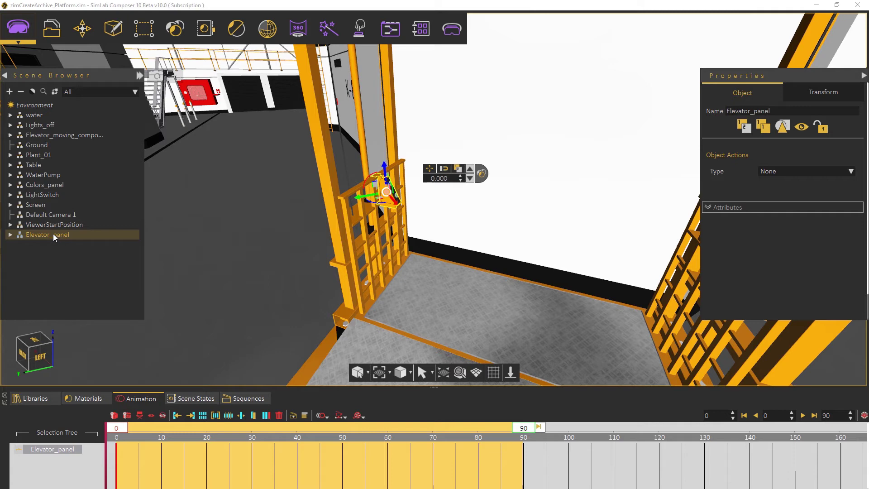
pyautogui.moveTo(53, 233); pyautogui.dragTo(63, 137)
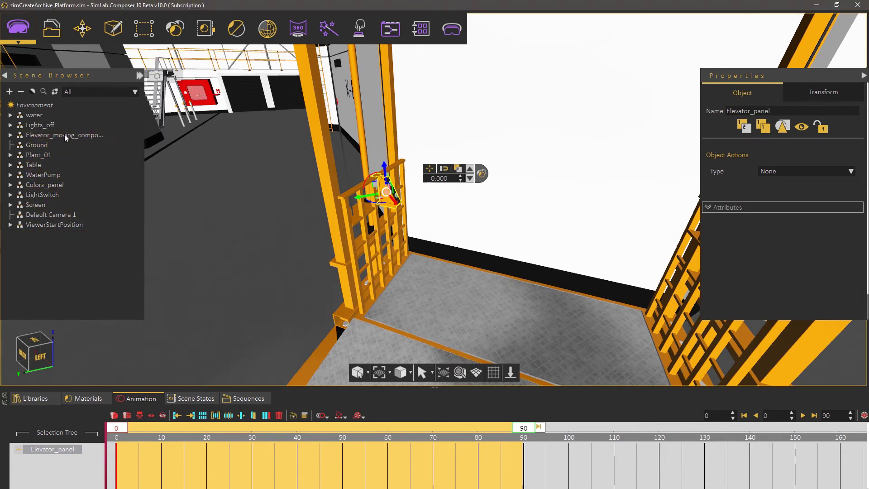
pyautogui.click(64, 134)
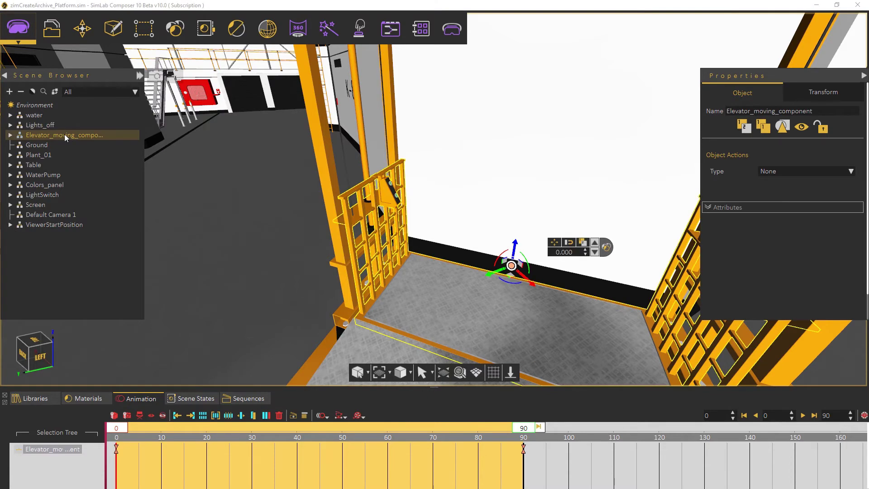
# Preview the elevator animation with the panel attached to the platform, and return to frame 0
pyautogui.click(803, 415)
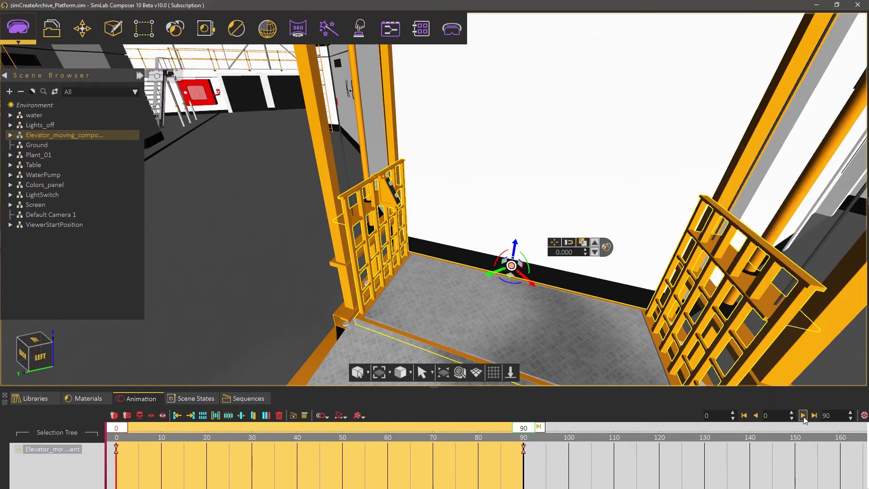
pyautogui.click(804, 417)
pyautogui.scroll(-4, 636, 283)
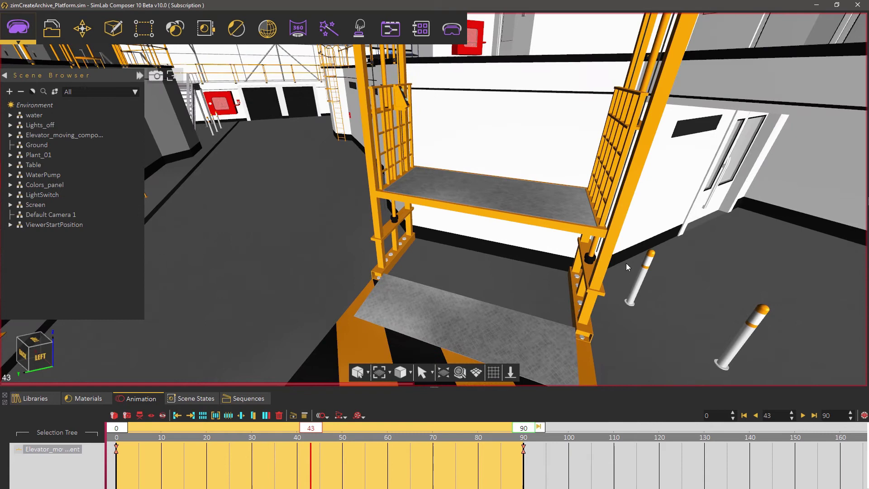
pyautogui.click(802, 415)
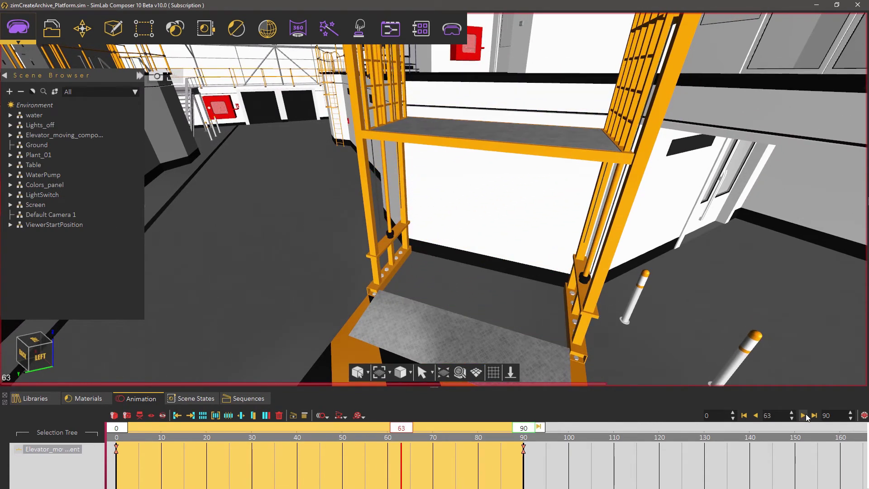
pyautogui.click(804, 415)
pyautogui.click(744, 415)
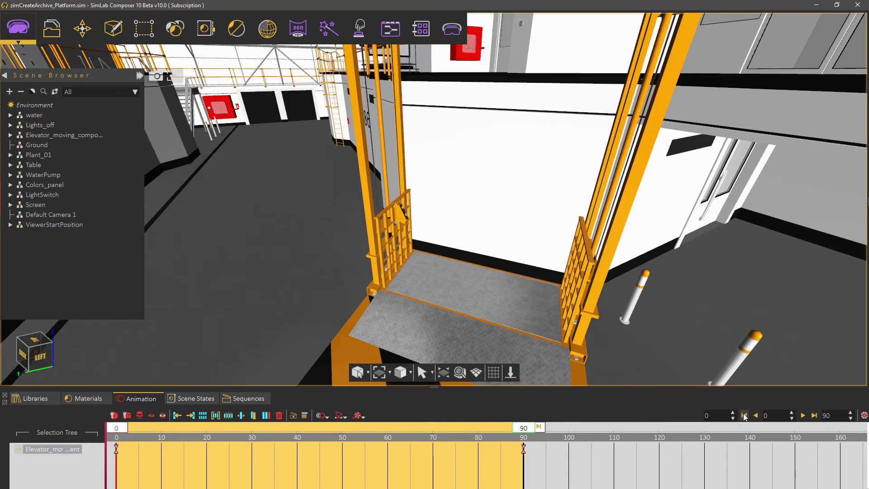
# Create an animation sequence named Lift_up from the elevator's keyframes at frames 0 and 90, including a reverse sequence
pyautogui.scroll(5, 531, 282)
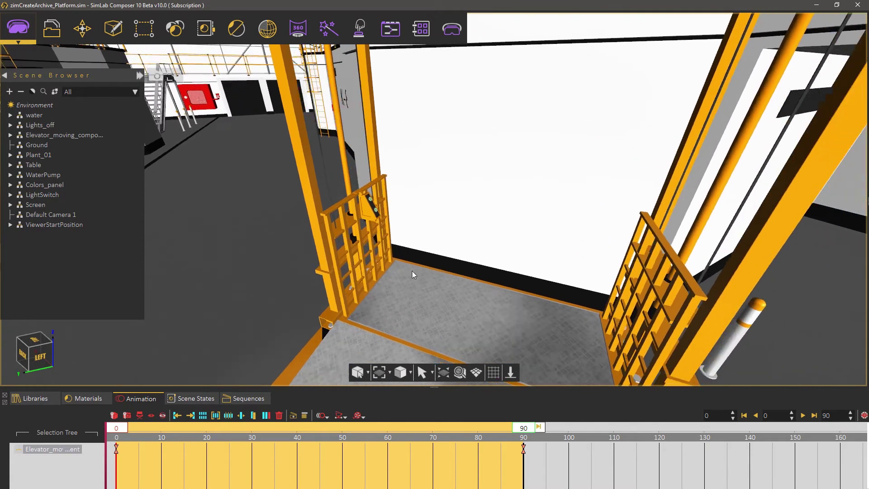
pyautogui.moveTo(412, 271); pyautogui.dragTo(368, 265)
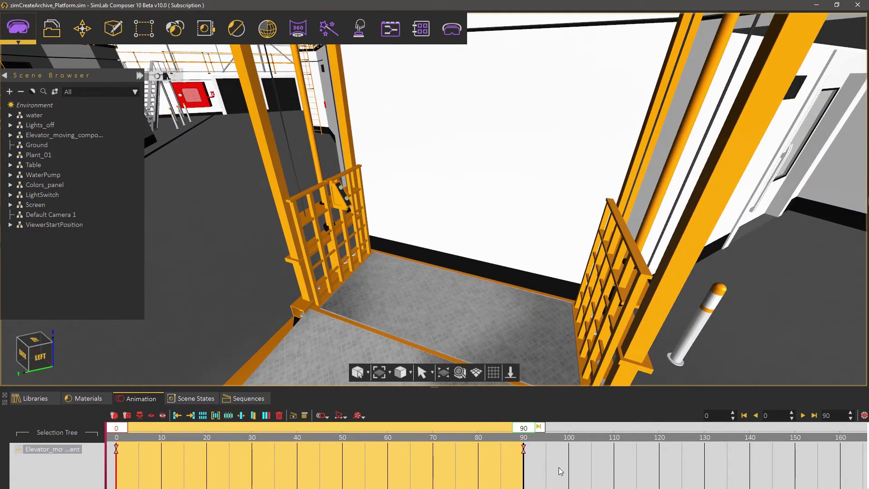
pyautogui.moveTo(559, 471); pyautogui.dragTo(103, 381)
pyautogui.click(293, 416)
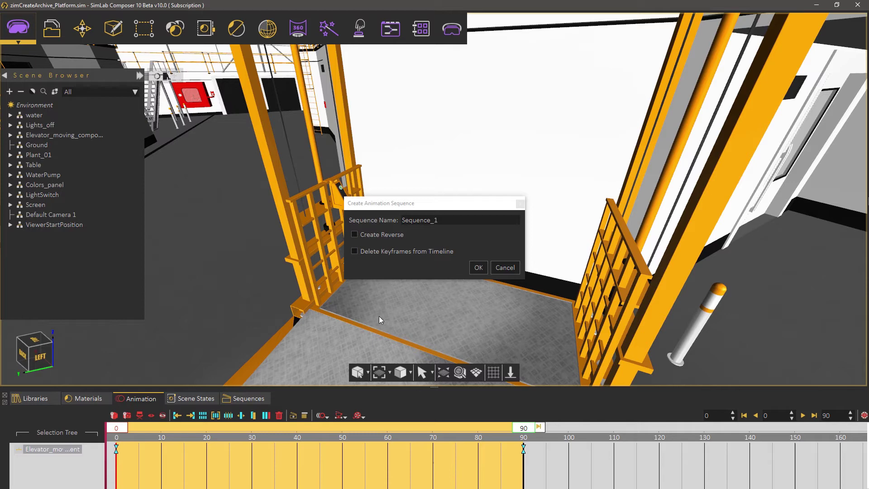
pyautogui.moveTo(438, 220); pyautogui.dragTo(397, 222)
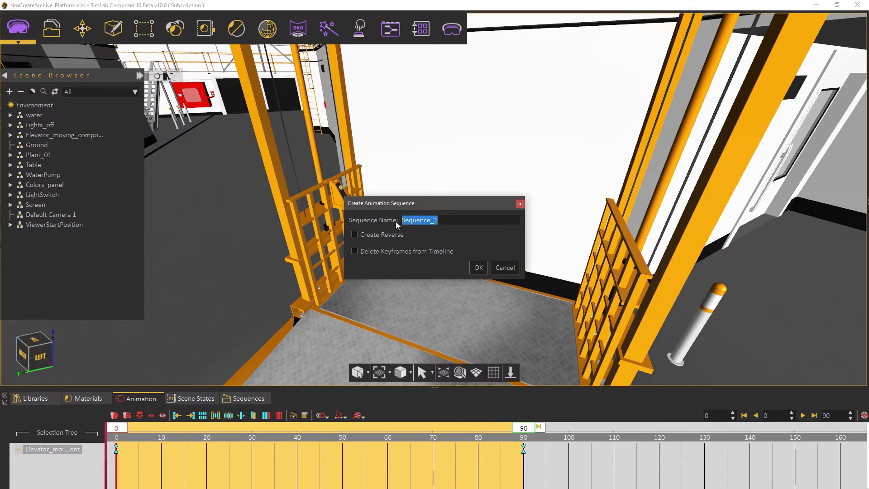
pyautogui.write('Lift_up')
pyautogui.click(477, 268)
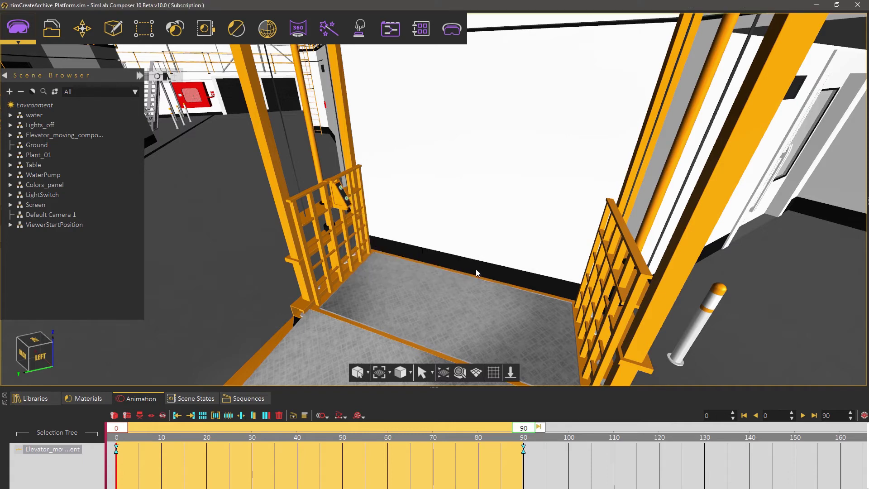
# Assign a Play Sequence object action to the elevator panel's up-arrow button, linked to the Lift_up sequence
pyautogui.click(253, 399)
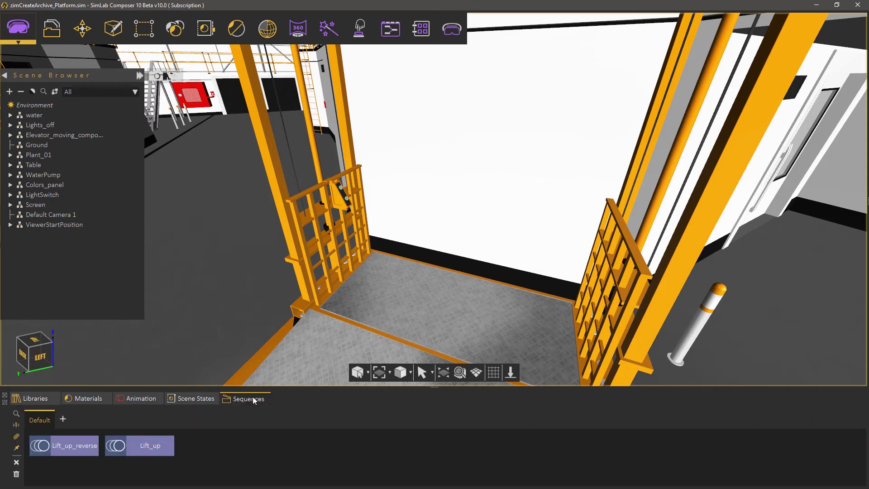
pyautogui.moveTo(389, 233); pyautogui.dragTo(371, 209, button='middle')
pyautogui.moveTo(371, 209); pyautogui.dragTo(362, 252)
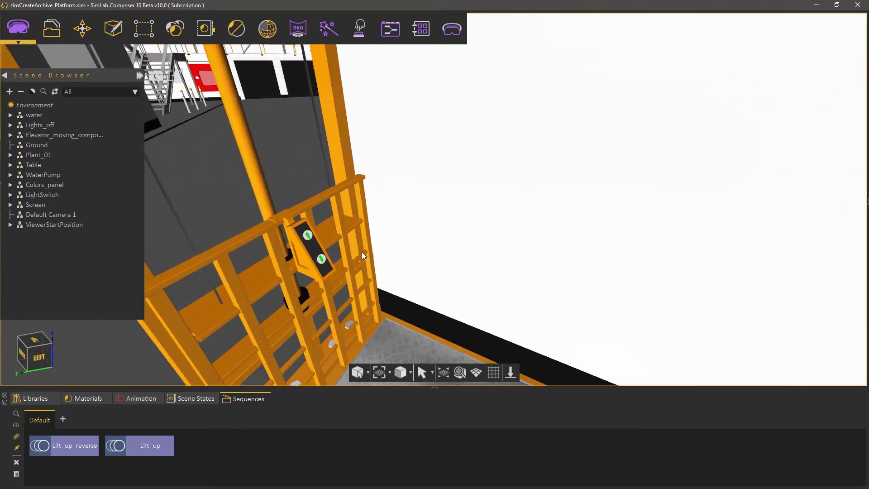
pyautogui.click(308, 237)
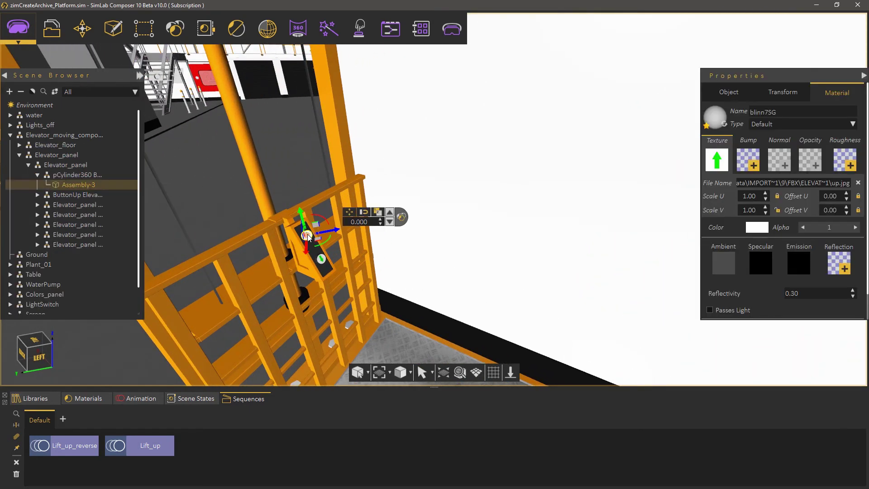
pyautogui.click(728, 94)
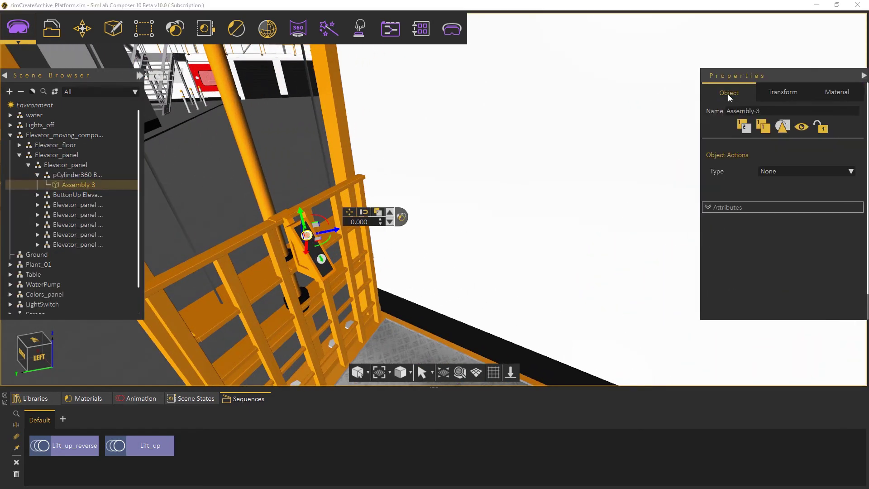
pyautogui.click(776, 171)
pyautogui.click(782, 257)
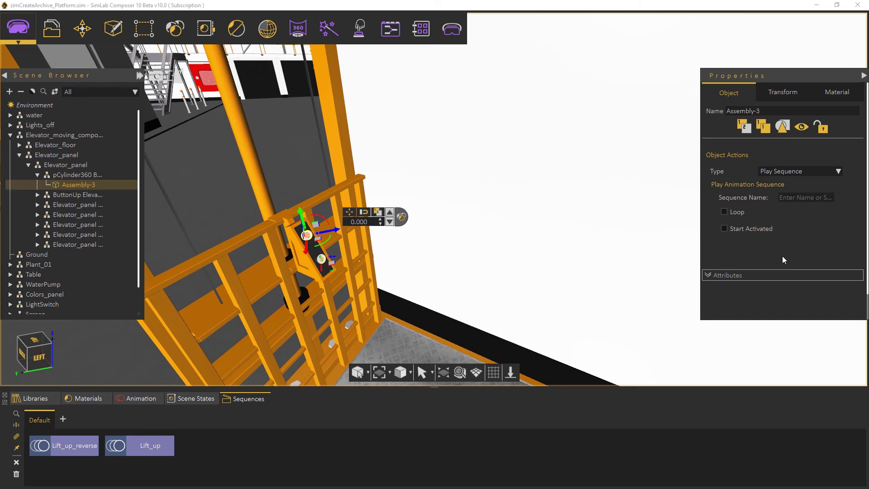
pyautogui.click(159, 446)
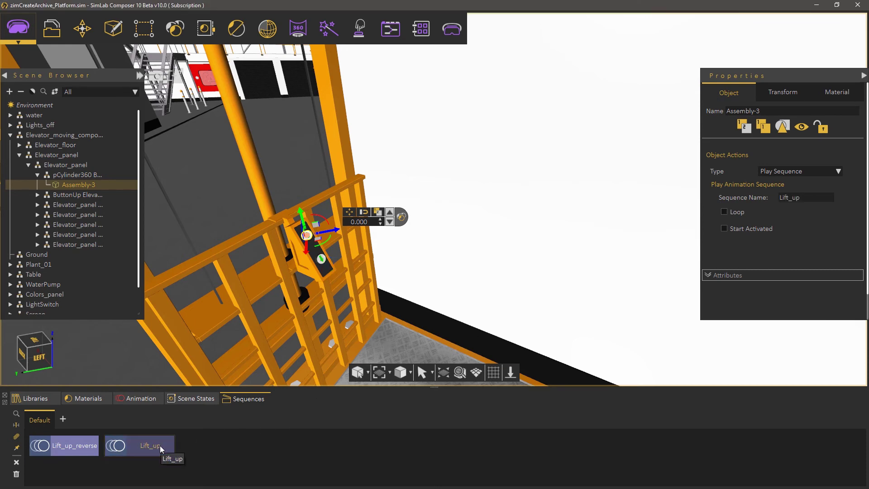
# Assign a Play Sequence object action to the panel's lower button, linked to the Lift_up_reverse sequence
pyautogui.click(321, 259)
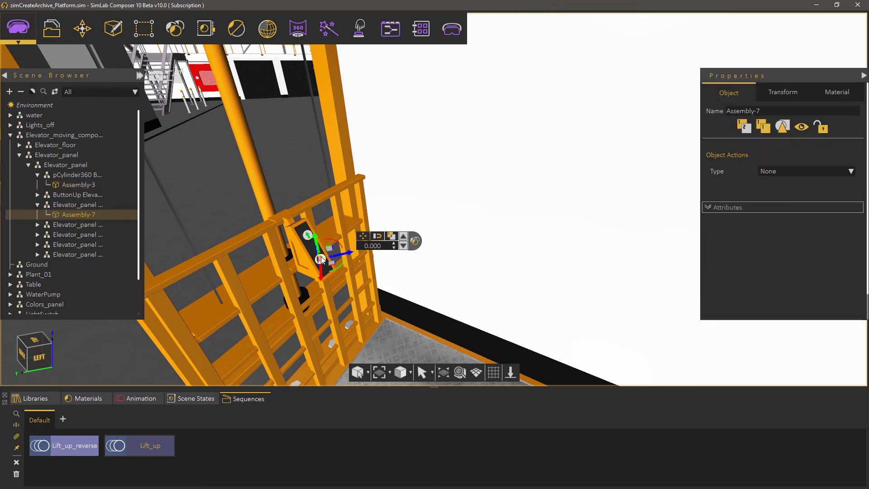
pyautogui.click(766, 172)
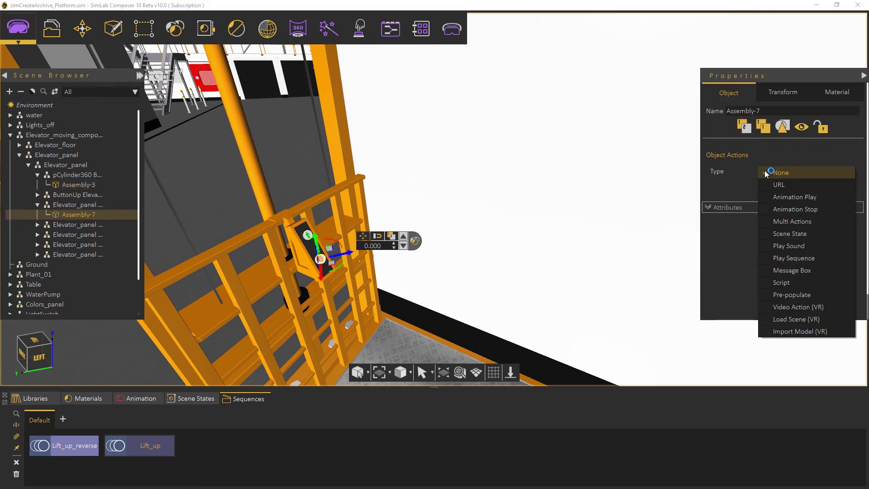
pyautogui.click(783, 258)
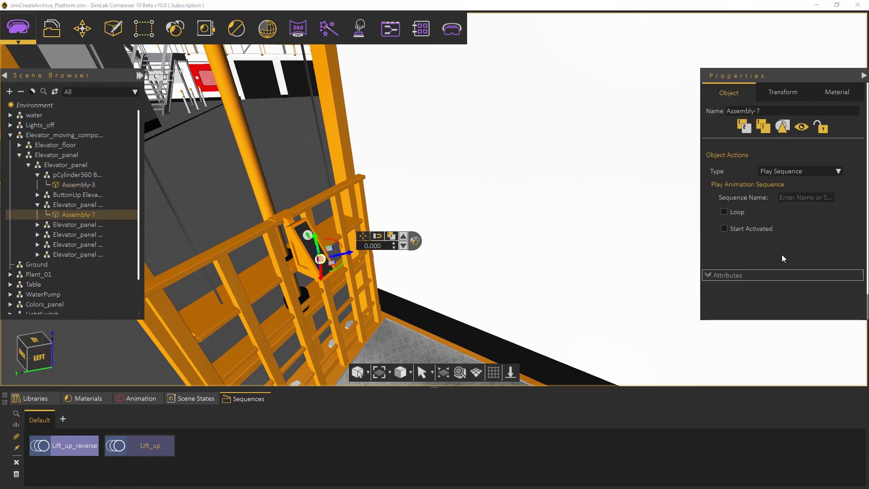
pyautogui.click(74, 448)
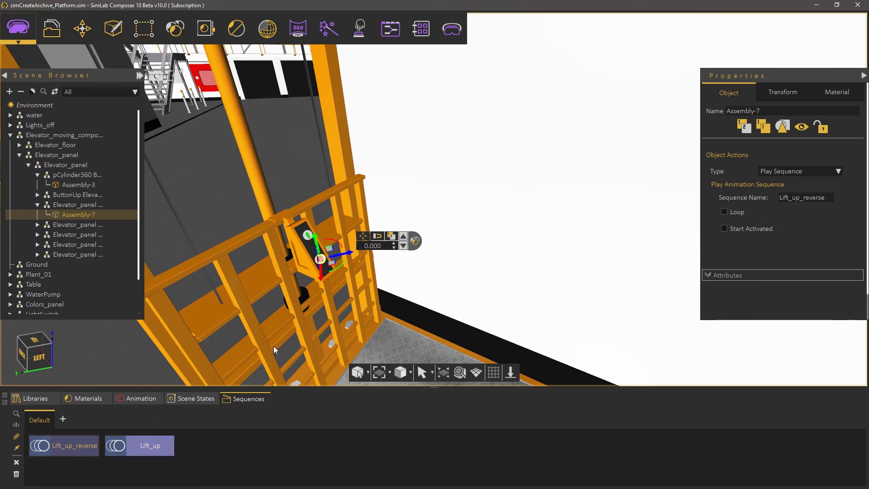
# Launch the scene in the VR viewer using Desktop mode to test the elevator buttons
pyautogui.moveTo(280, 338); pyautogui.dragTo(304, 328, button='middle')
pyautogui.moveTo(304, 327); pyautogui.dragTo(305, 319)
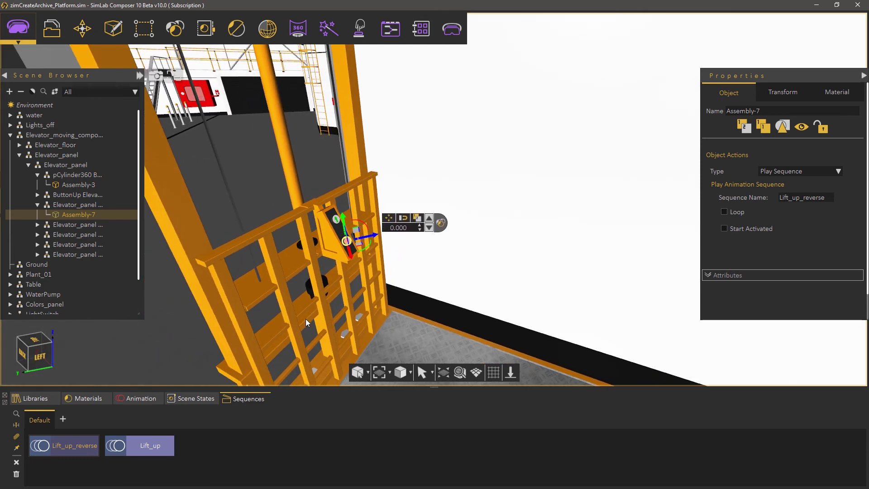
pyautogui.click(447, 33)
pyautogui.click(459, 63)
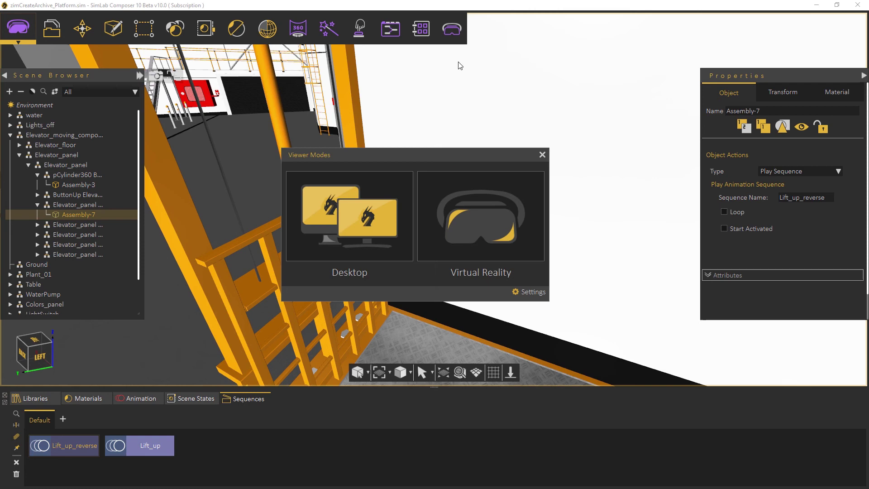
pyautogui.click(370, 202)
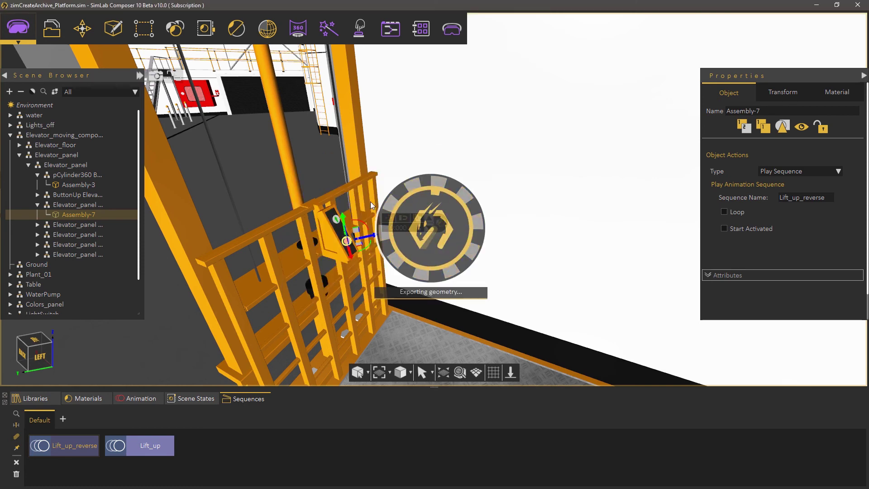